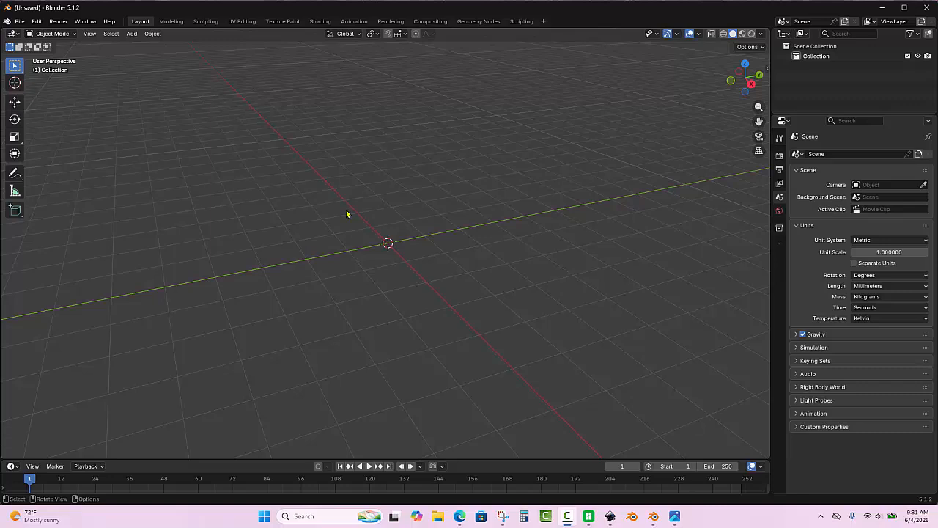
key(shift+a)
mouse_move(341, 223)
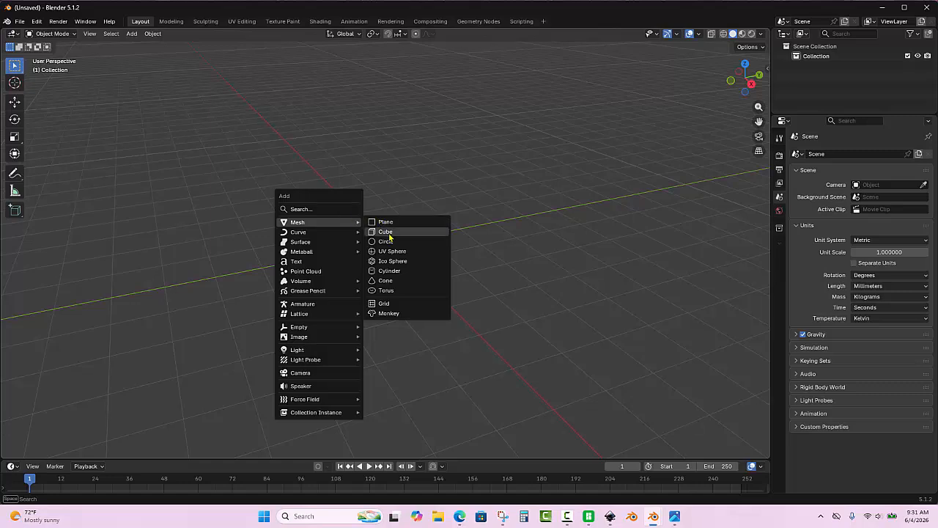
click(393, 242)
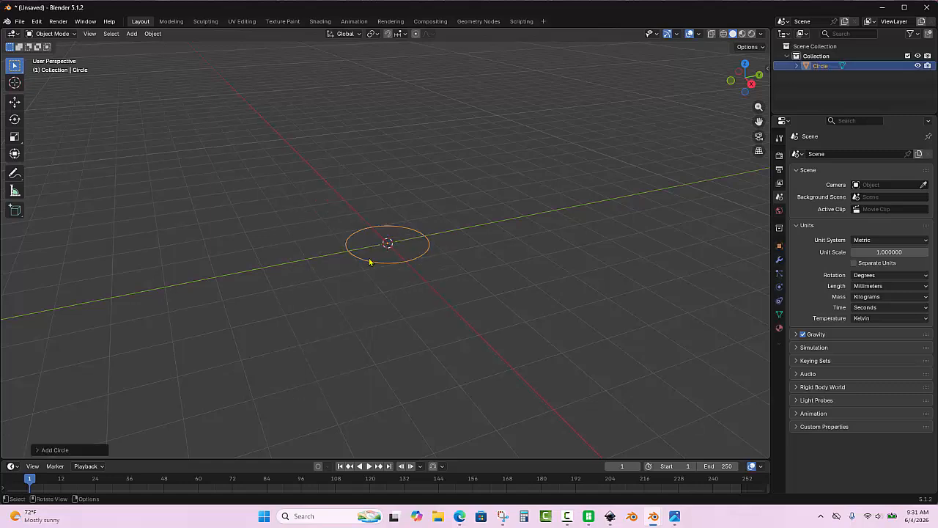
key(Delete)
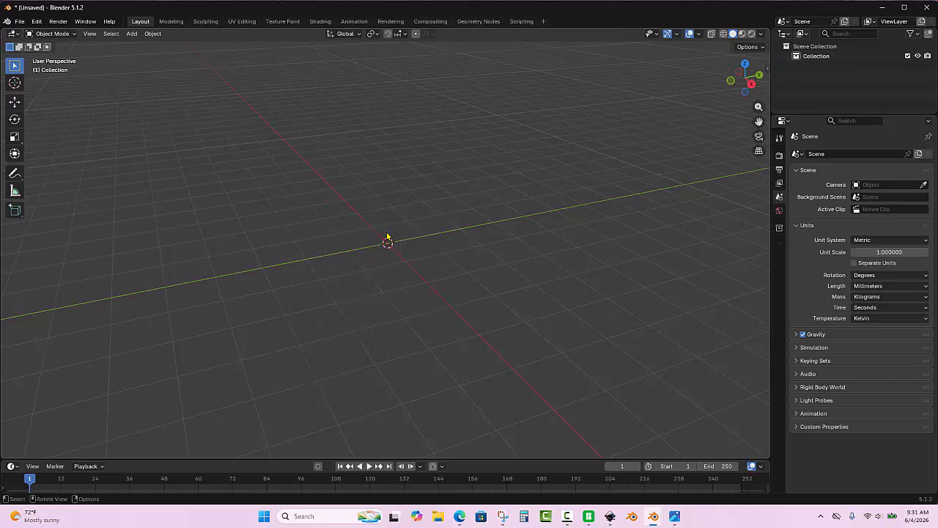
Add a cylinder mesh at the origin and put it in Edit Mode.
key(shift+a)
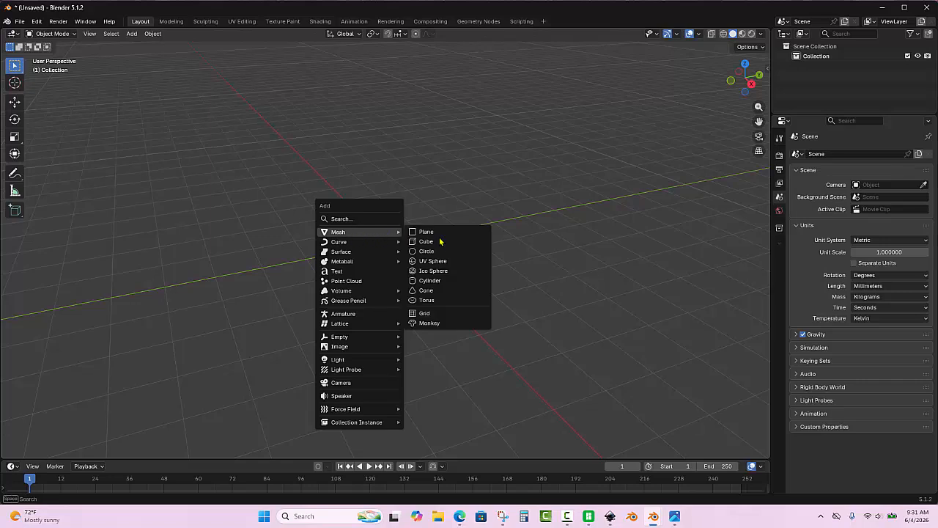
click(438, 281)
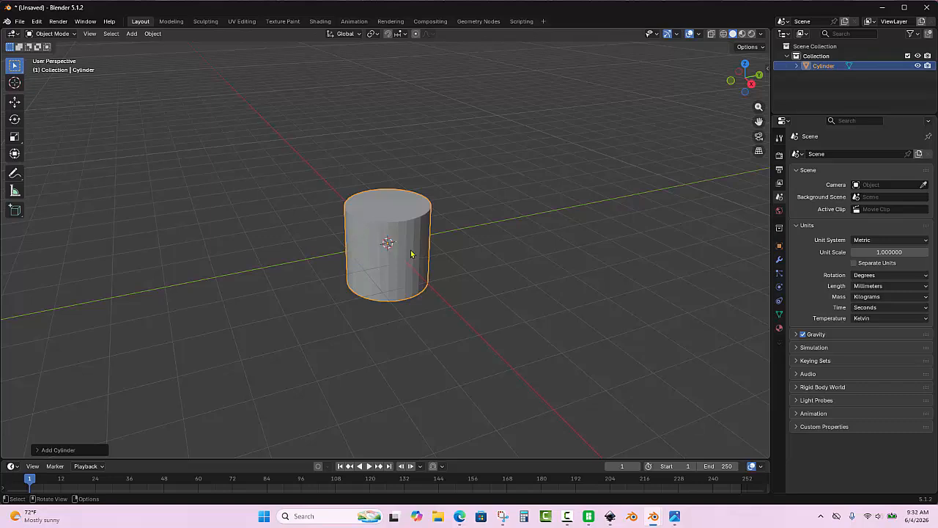
key(Tab)
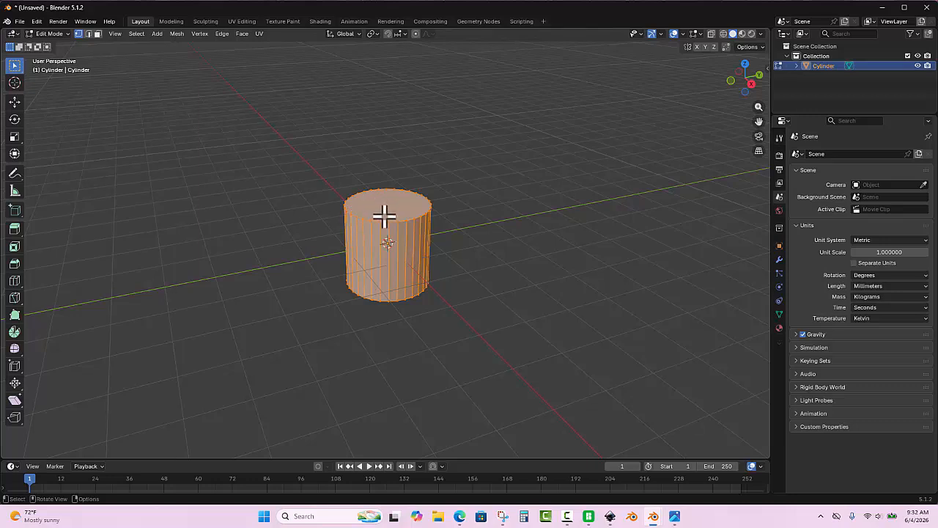
click(58, 34)
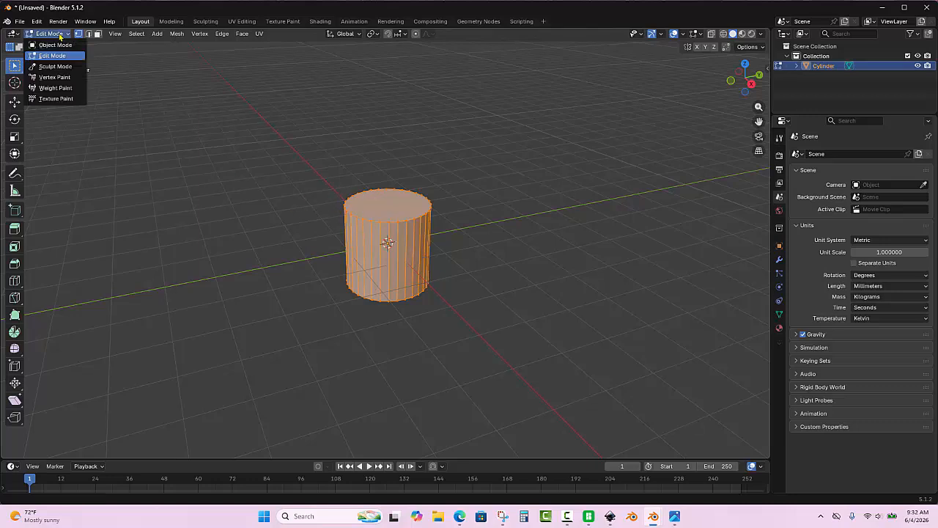
click(58, 45)
click(59, 33)
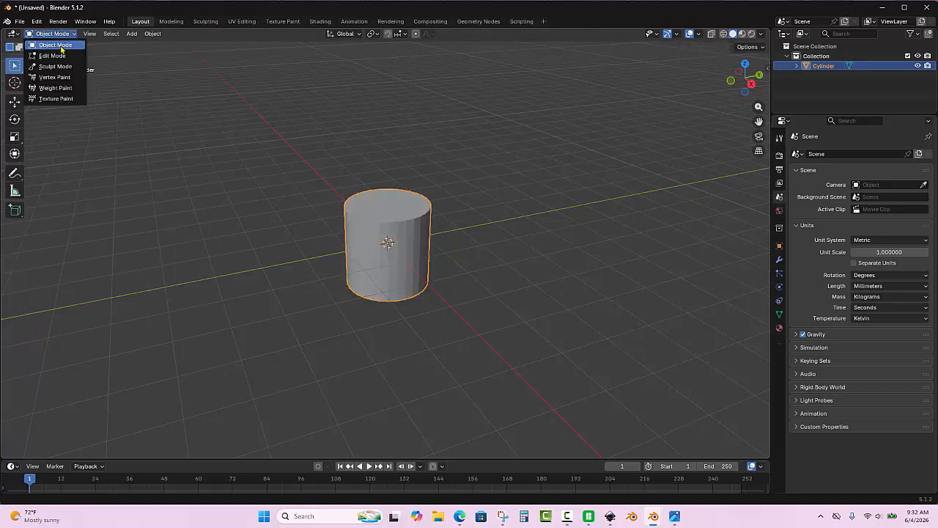
click(52, 56)
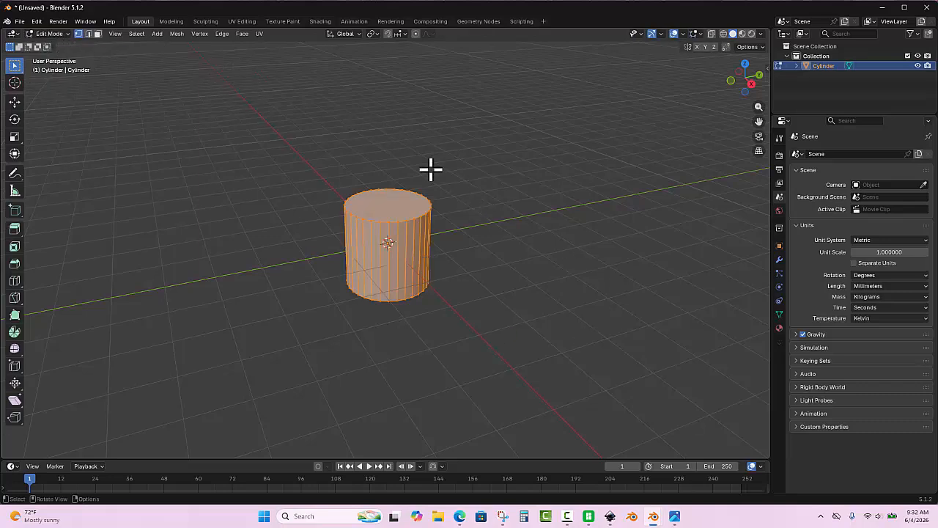
In face select mode, extrude the cylinder's top face upward by about 2866 mm.
click(97, 34)
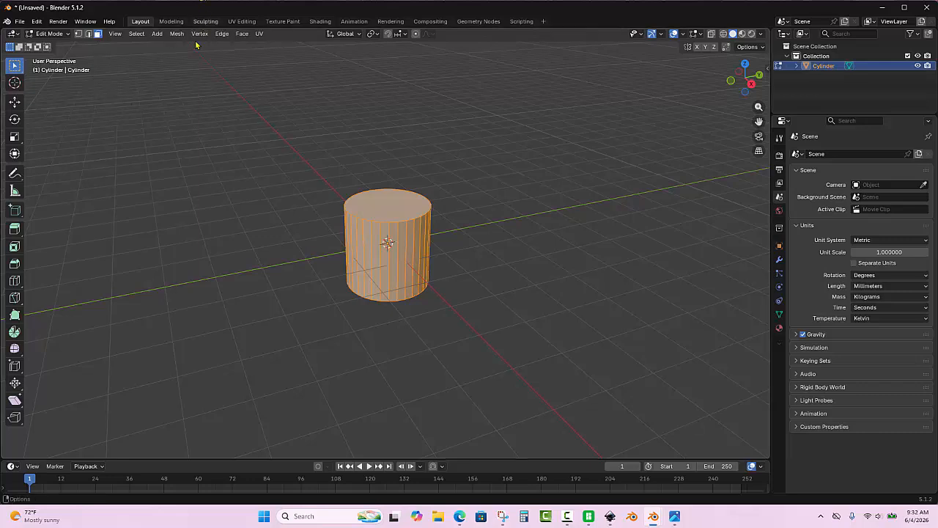
key(2)
key(3)
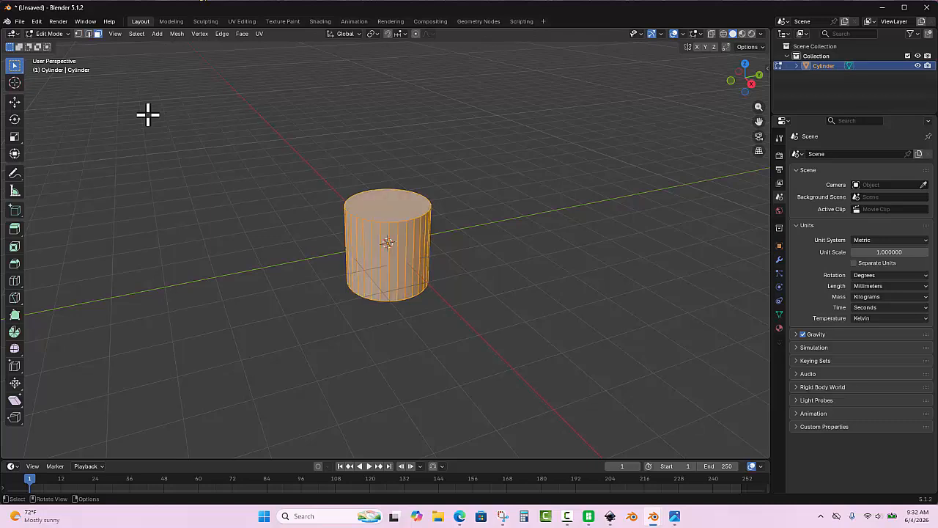
click(388, 204)
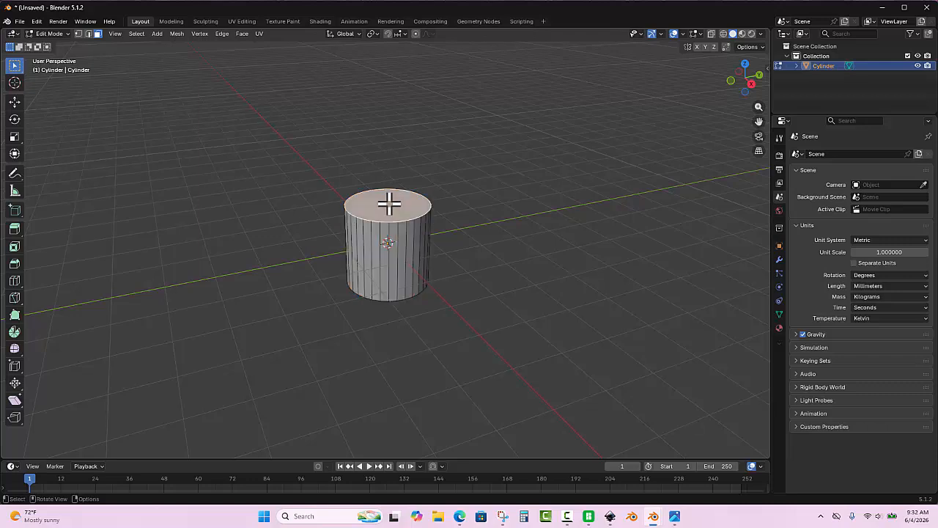
key(e)
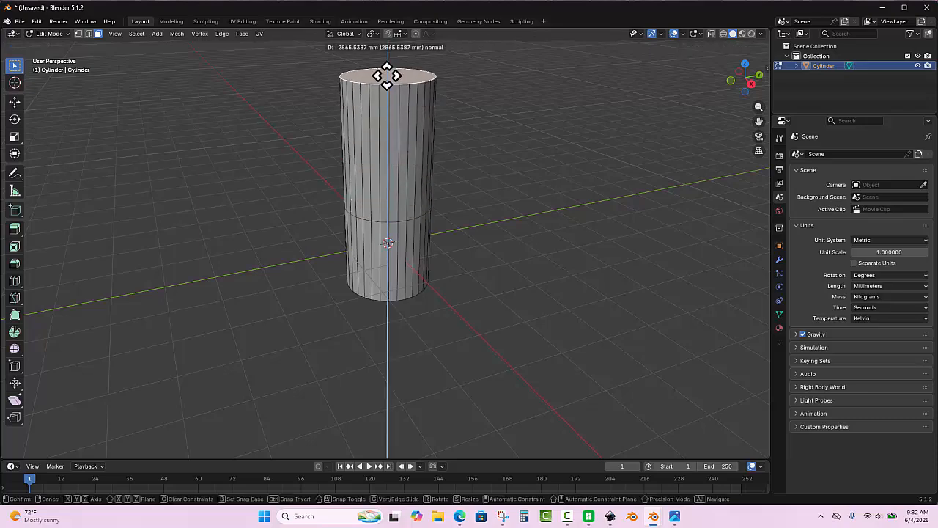
click(387, 78)
Extrude the top face upward again by about 10800 mm to form a long shaft.
scroll(300, 287, down, 3)
scroll(342, 140, up, 2)
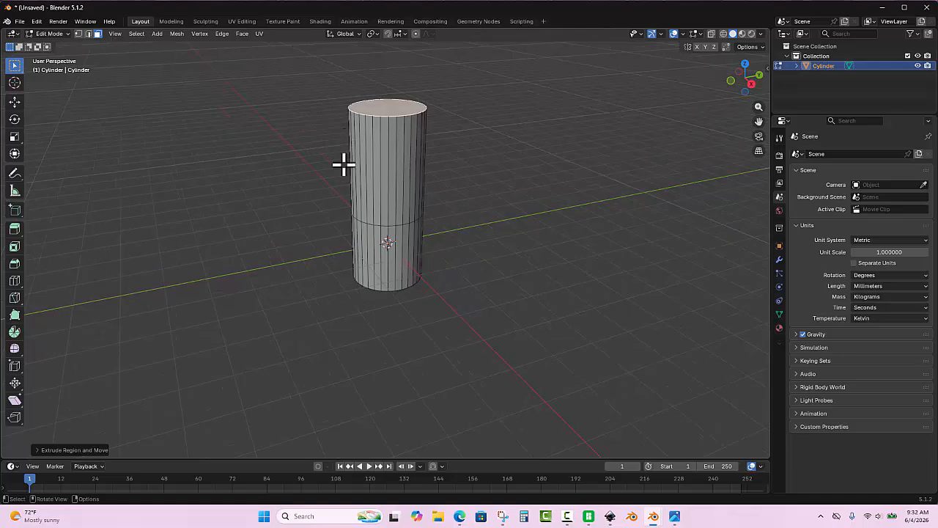
scroll(395, 379, down, 6)
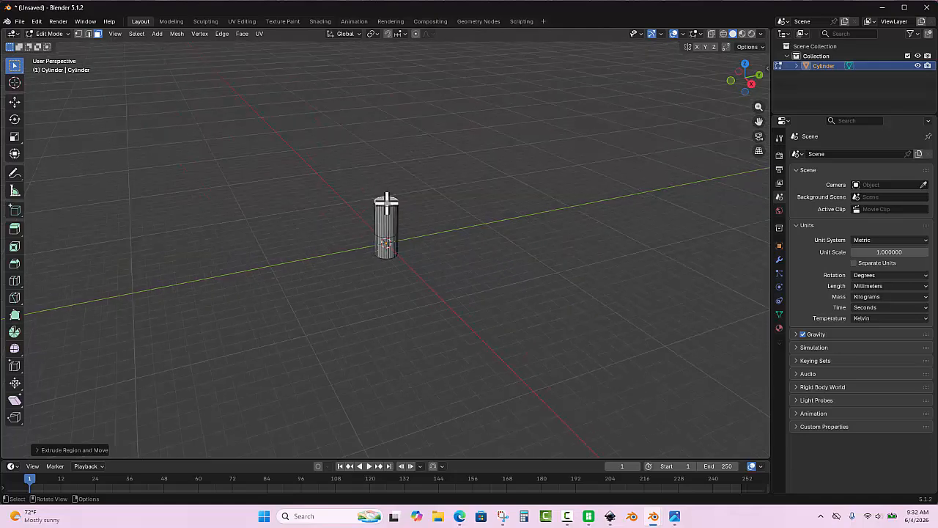
key(e)
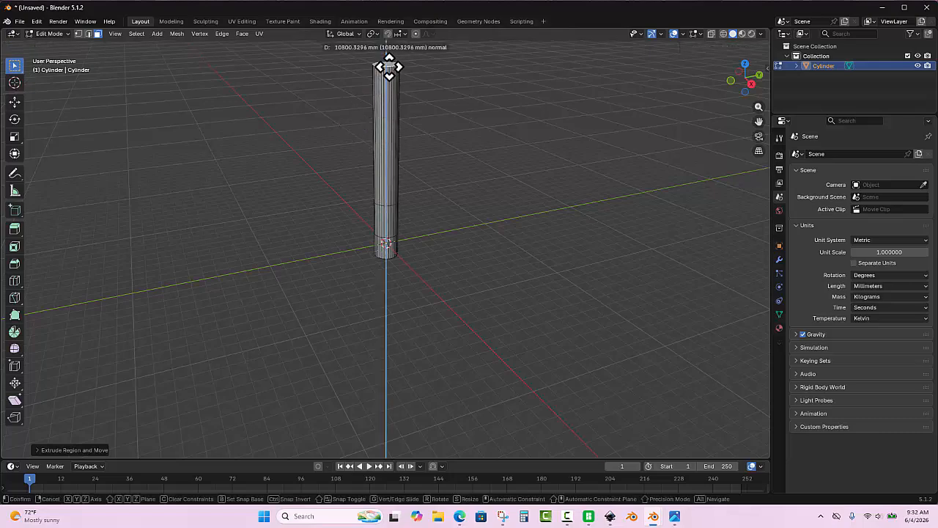
click(388, 67)
key(ctrl+z)
key(ctrl+shift+z)
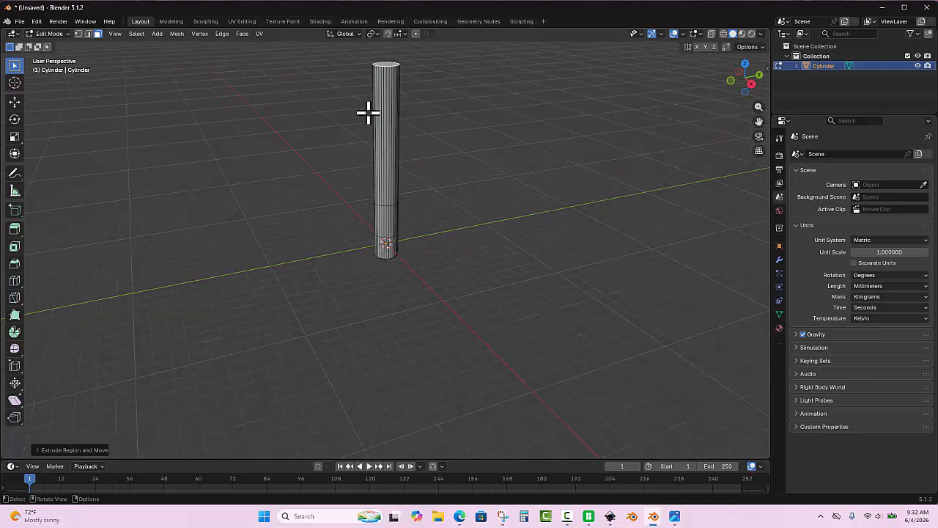
Add a single loop cut around the upper shaft and slide it a short distance below the top face.
scroll(430, 141, down, 2)
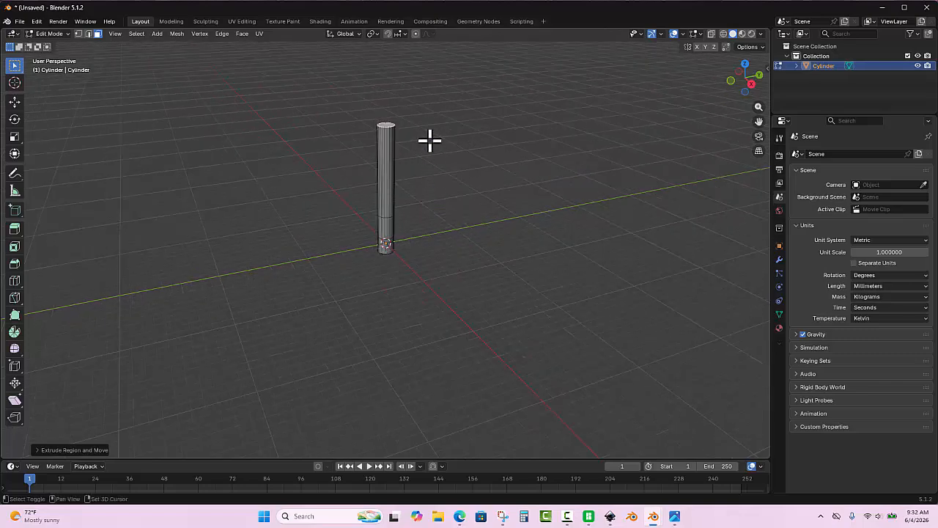
shift+middle_drag(430, 141, 458, 258)
scroll(405, 268, up, 2)
scroll(452, 300, up, 5)
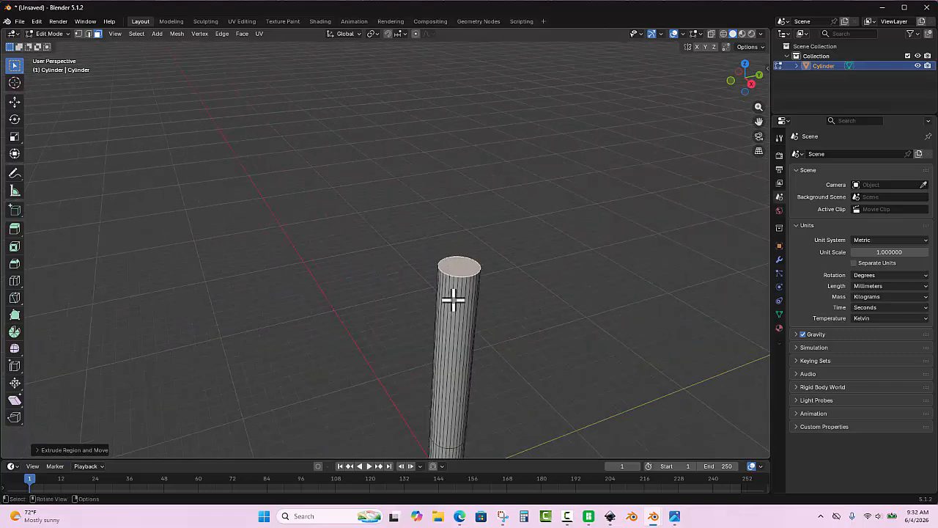
middle_drag(565, 352, 563, 324)
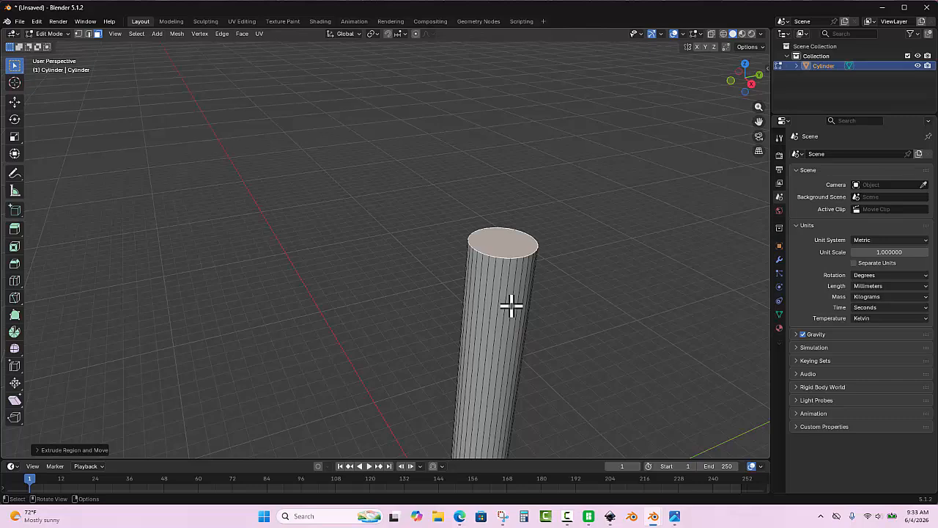
key(ctrl)
key(ctrl+r)
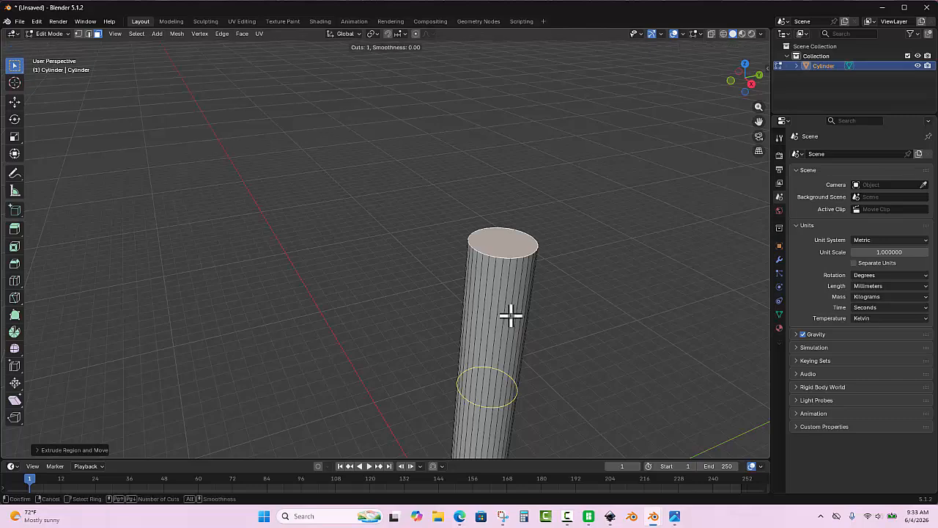
click(505, 396)
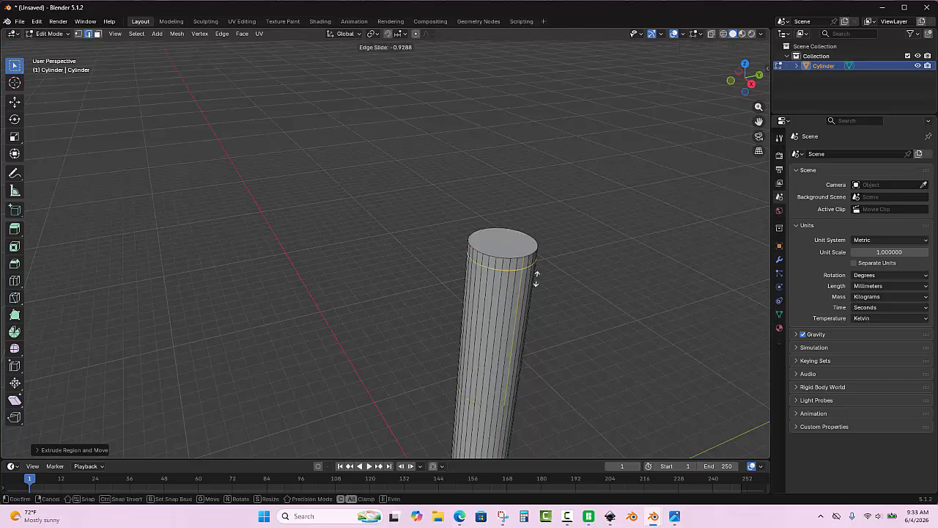
click(537, 331)
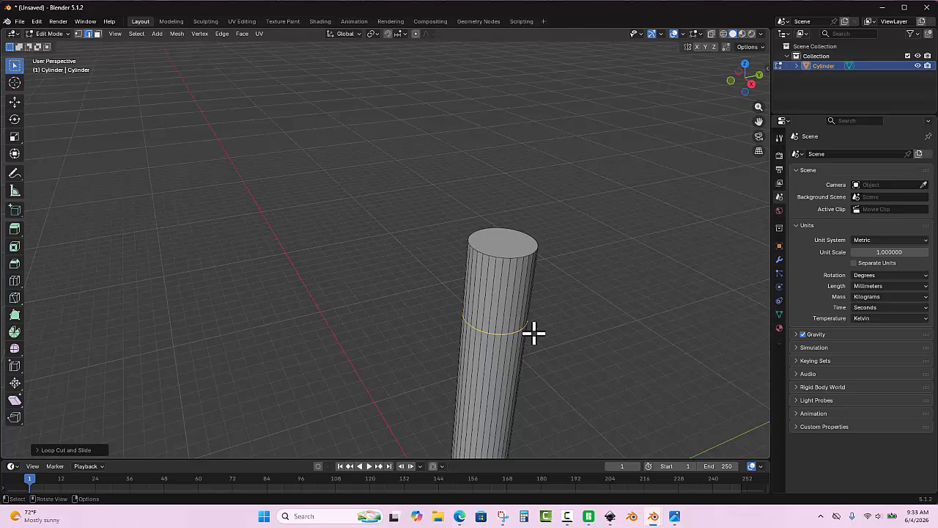
Scale the shaft's top face to 0 so the end tapers to a point.
key(3)
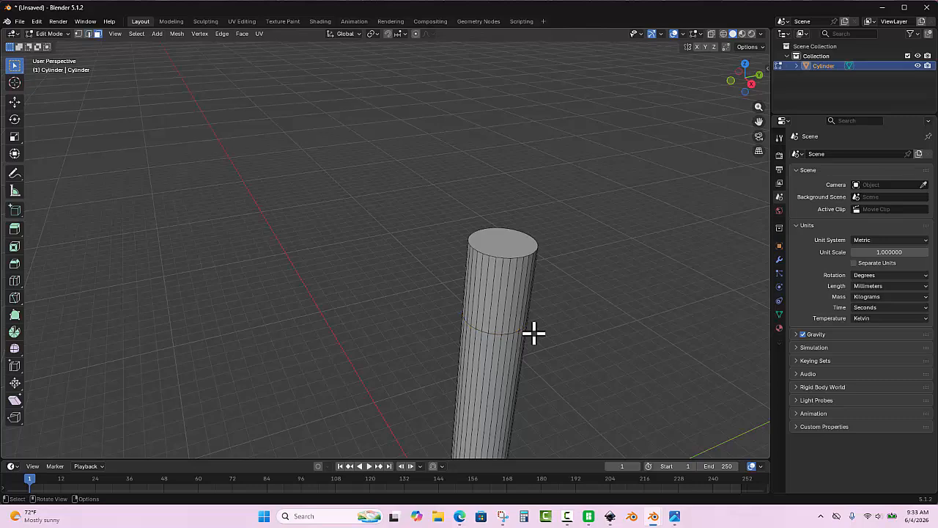
click(503, 242)
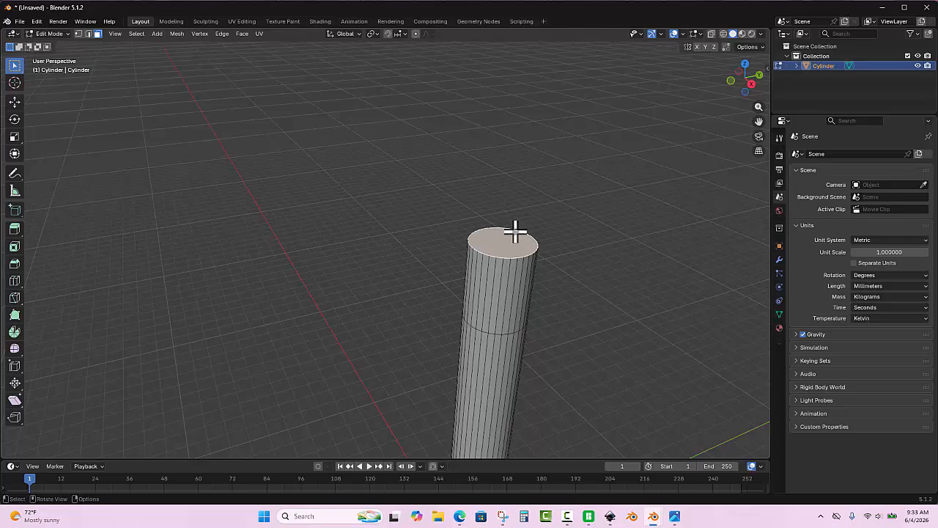
key(s)
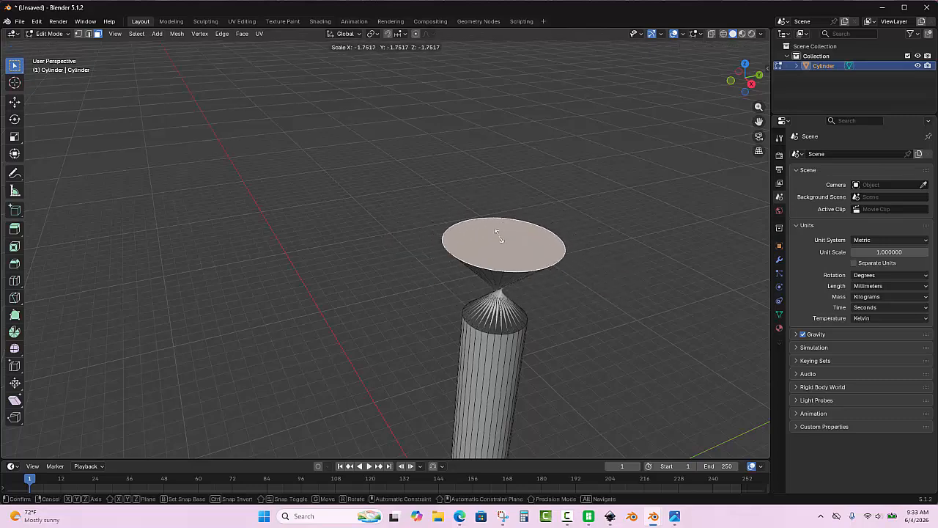
key(0)
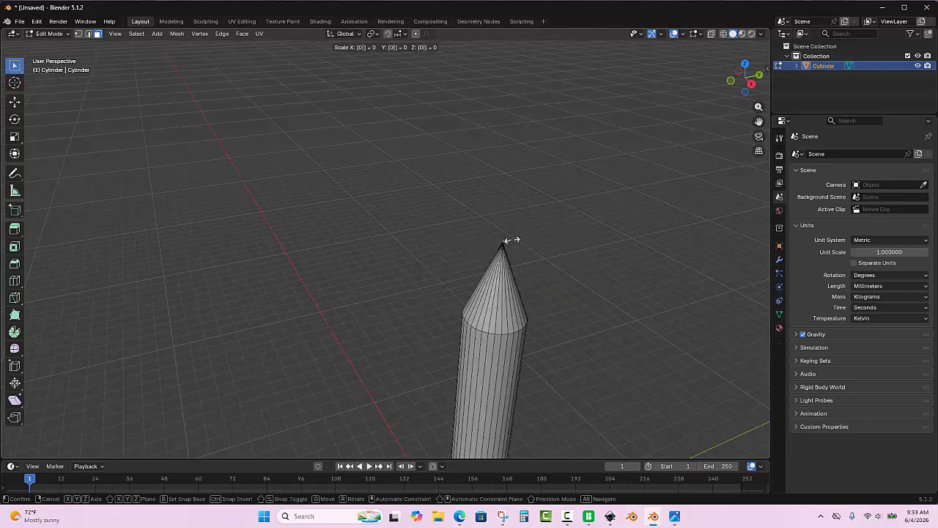
key(Return)
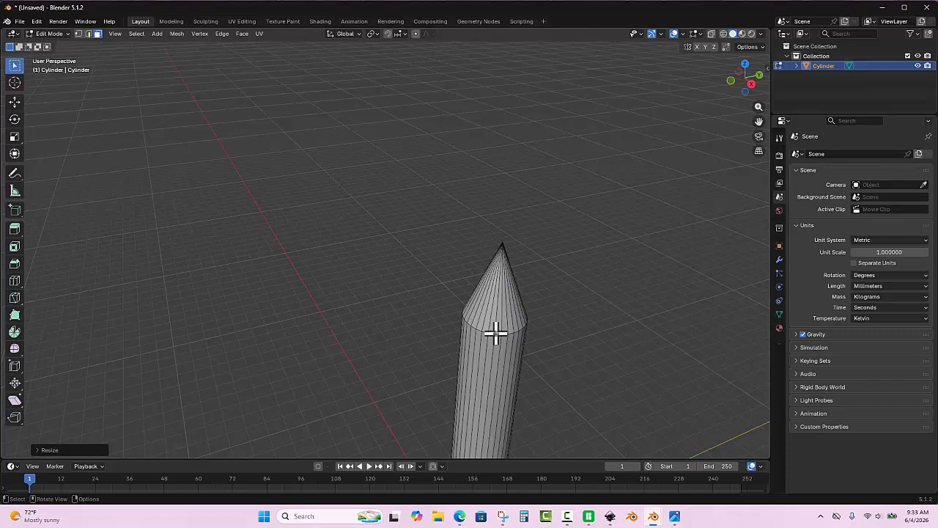
Select the edge loop at the base of the cone and move it down along Z by about 1100 mm.
scroll(492, 337, up, 3)
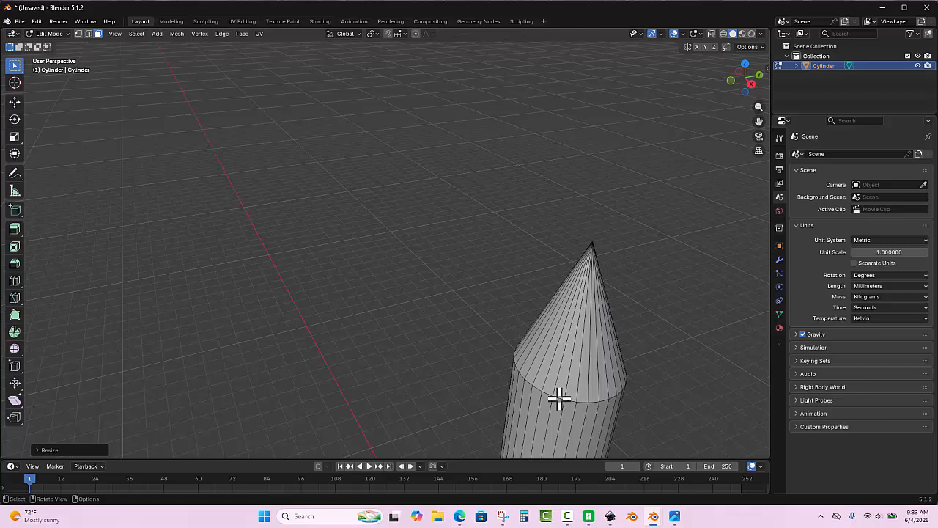
key(2)
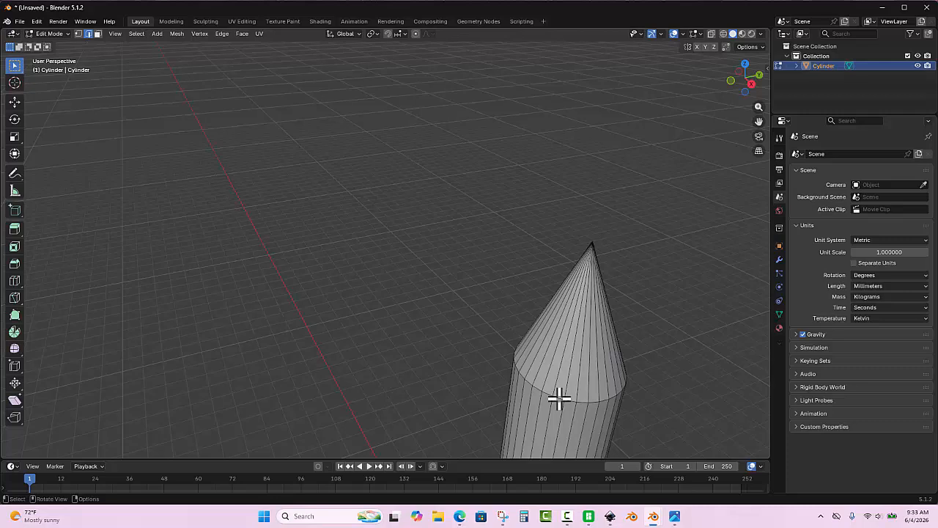
alt+click(558, 398)
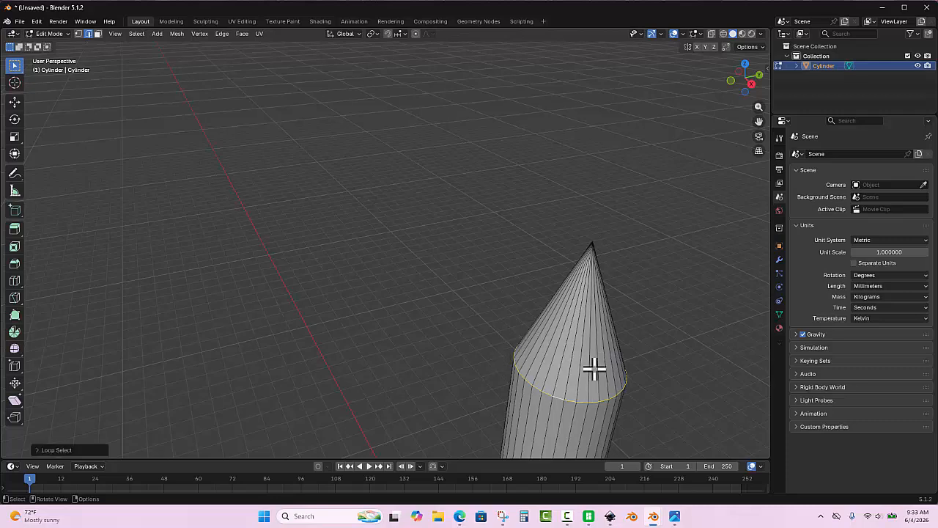
key(g)
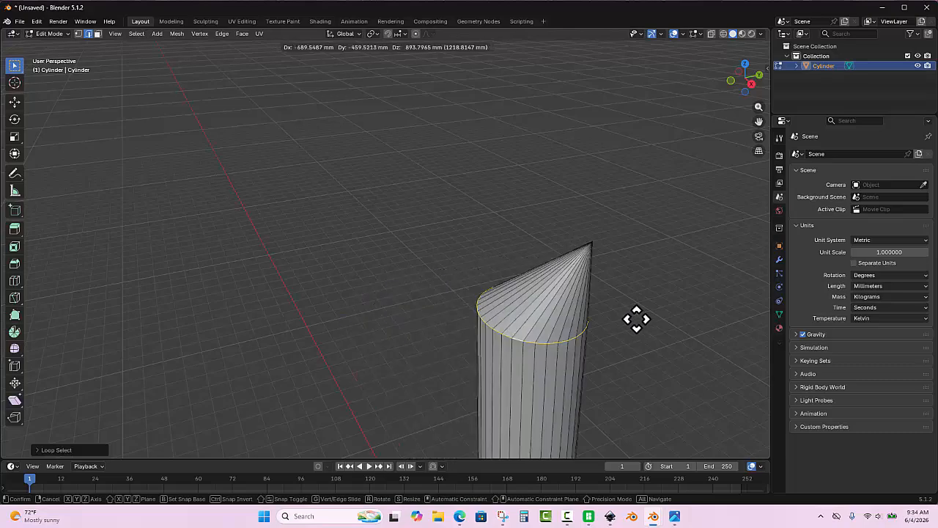
key(z)
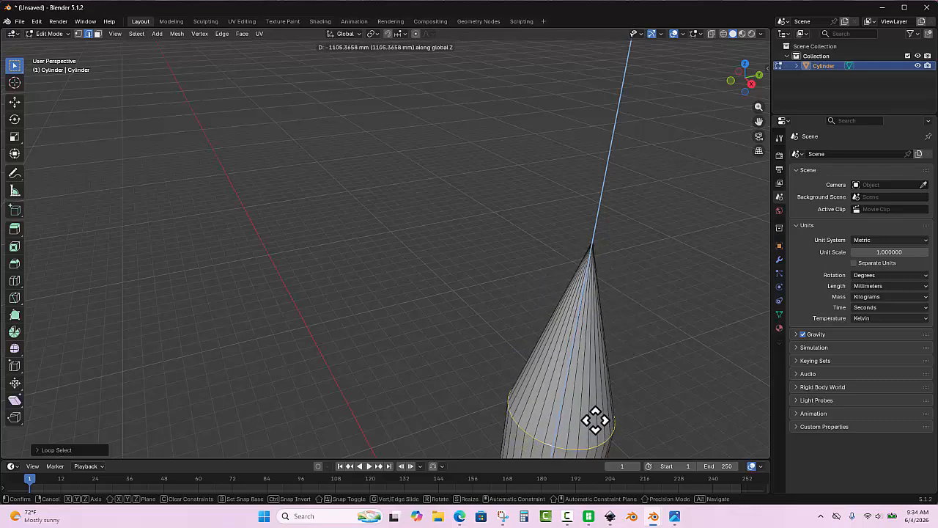
click(596, 418)
Select all overlapping vertices at the cone's tip in wireframe shading, merge them at center, and return to solid shading.
scroll(447, 220, down, 3)
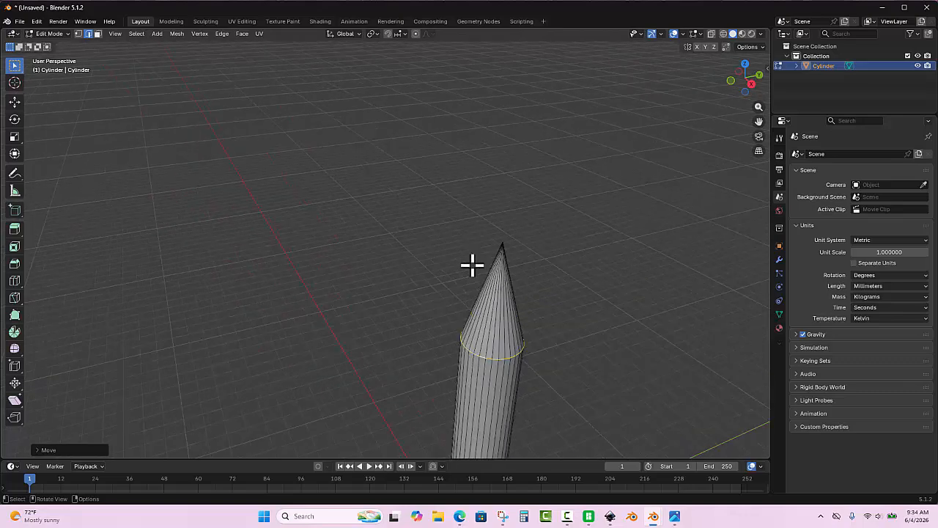
key(a)
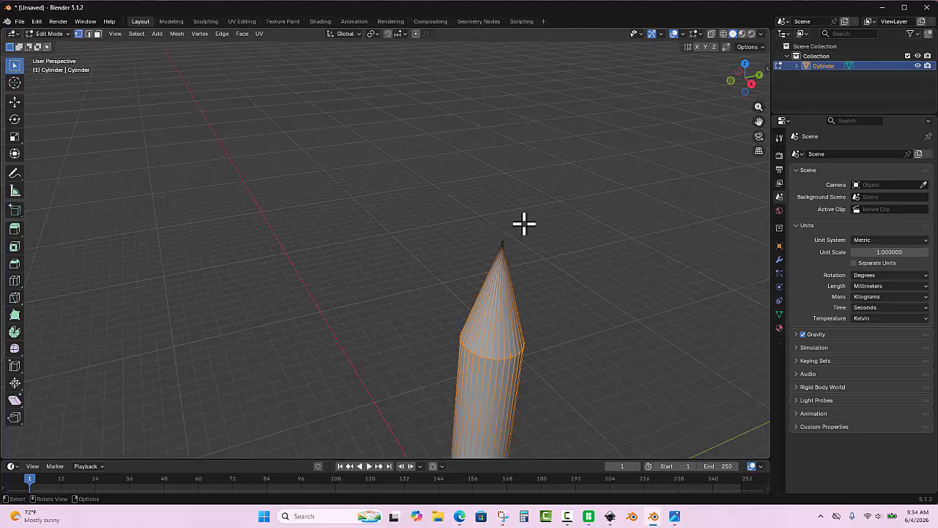
drag(524, 224, 490, 257)
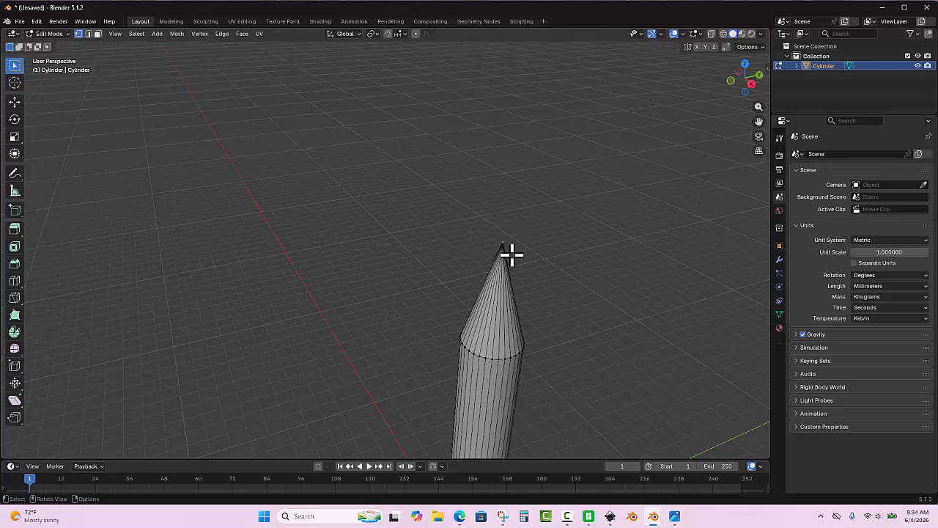
click(723, 34)
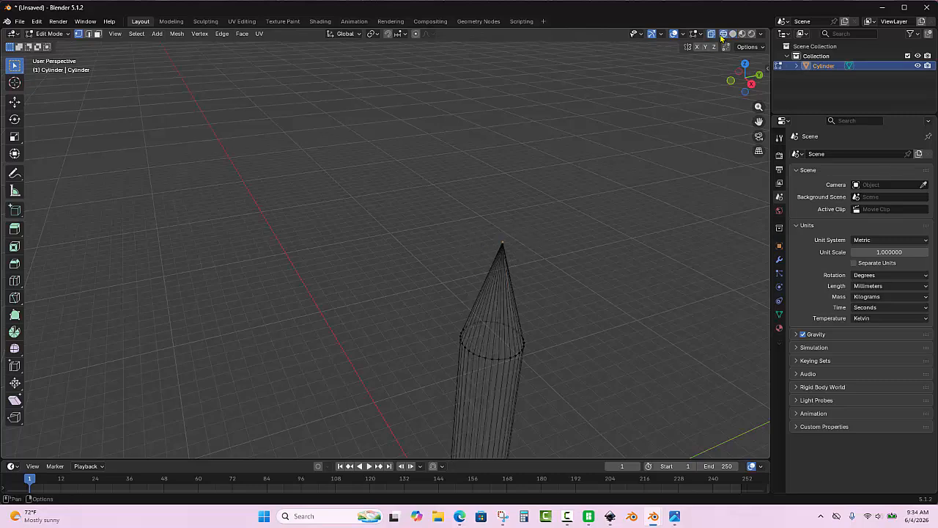
drag(576, 198, 473, 255)
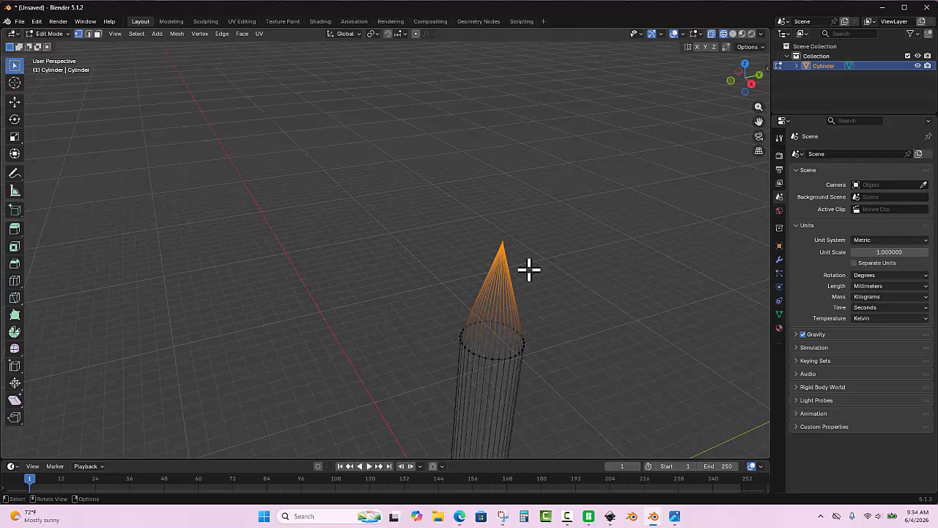
key(m)
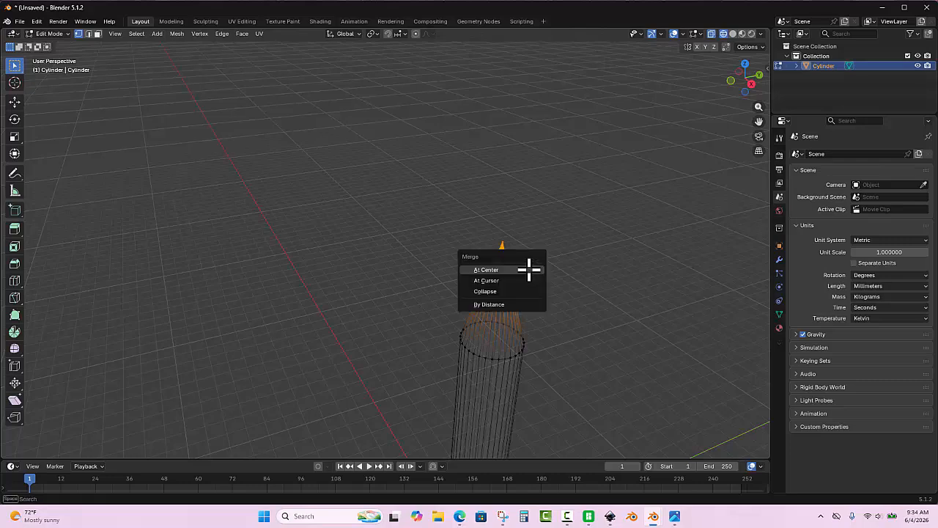
click(488, 269)
click(542, 257)
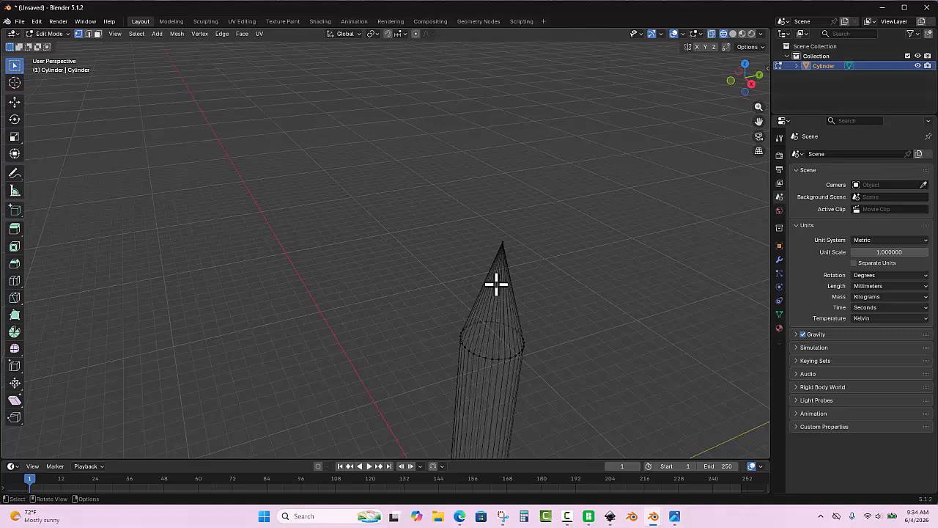
click(732, 34)
Switch to Object Mode, deselect the pointed shaft and examine its shading along the cone and body.
scroll(513, 184, down, 6)
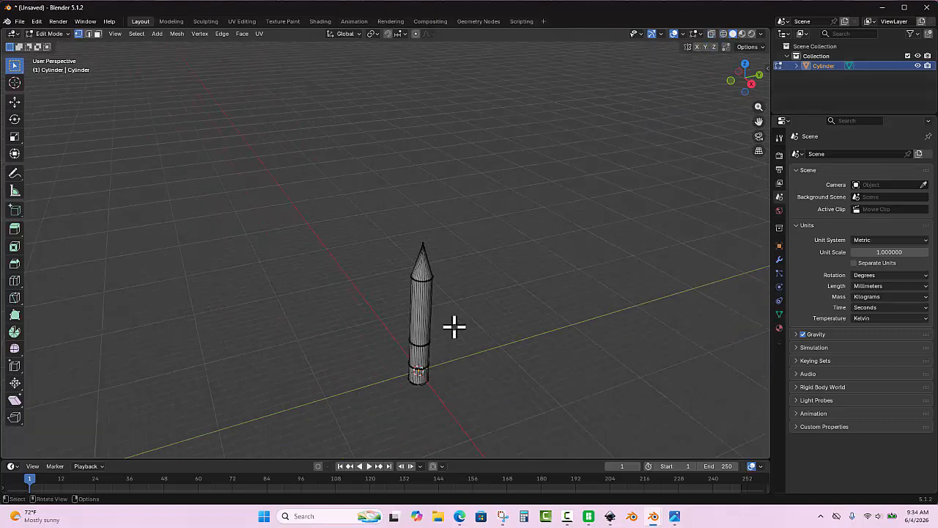
scroll(454, 327, up, 2)
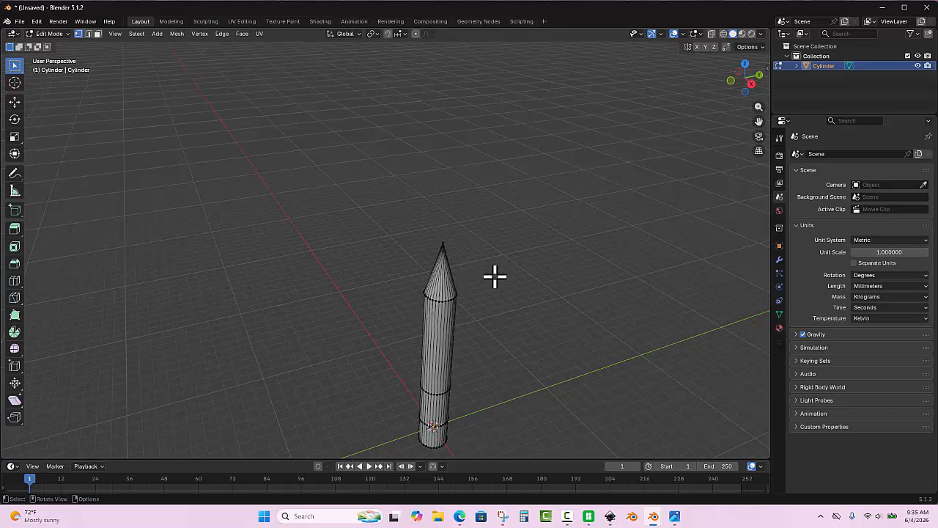
scroll(488, 295, down, 1)
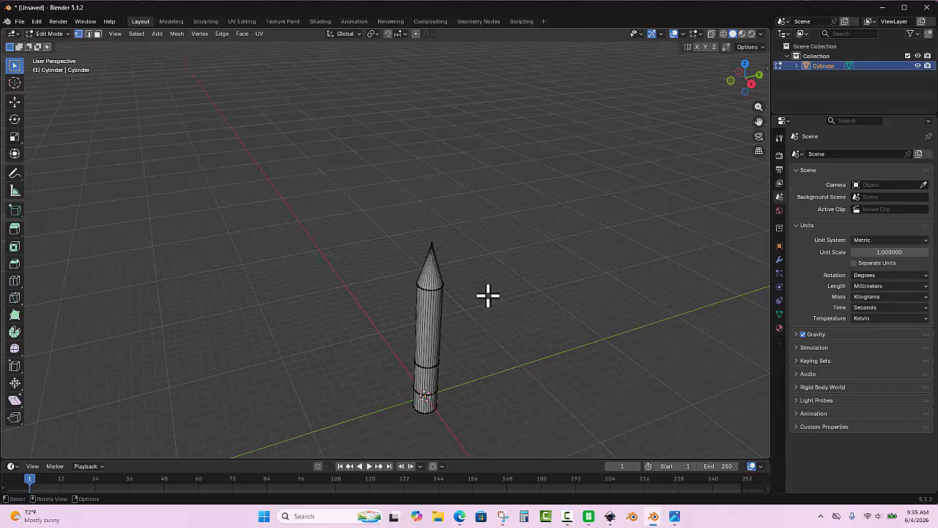
key(Tab)
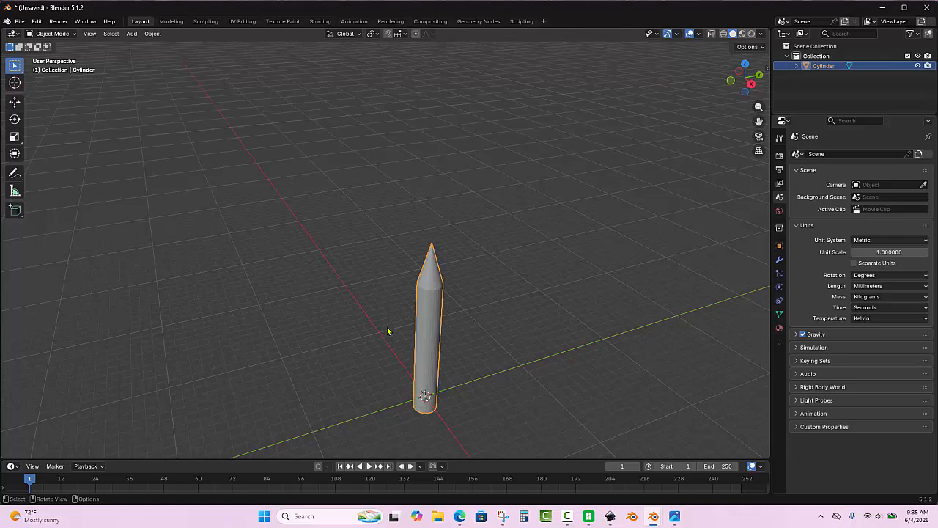
click(464, 311)
scroll(423, 376, up, 4)
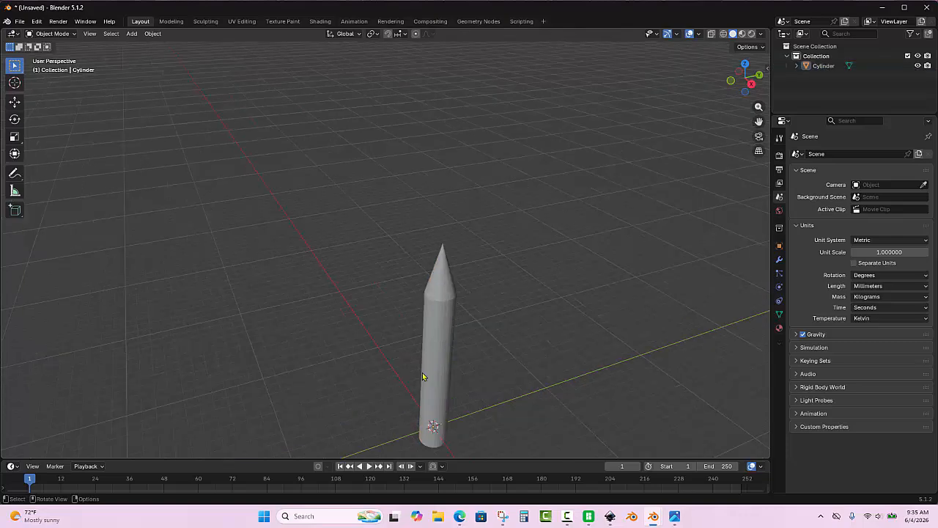
scroll(554, 403, up, 2)
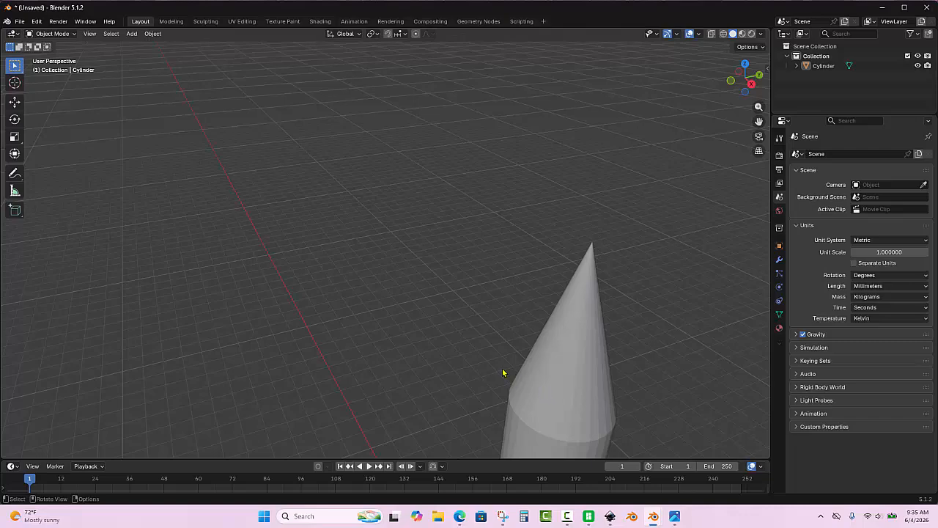
middle_drag(494, 370, 521, 167)
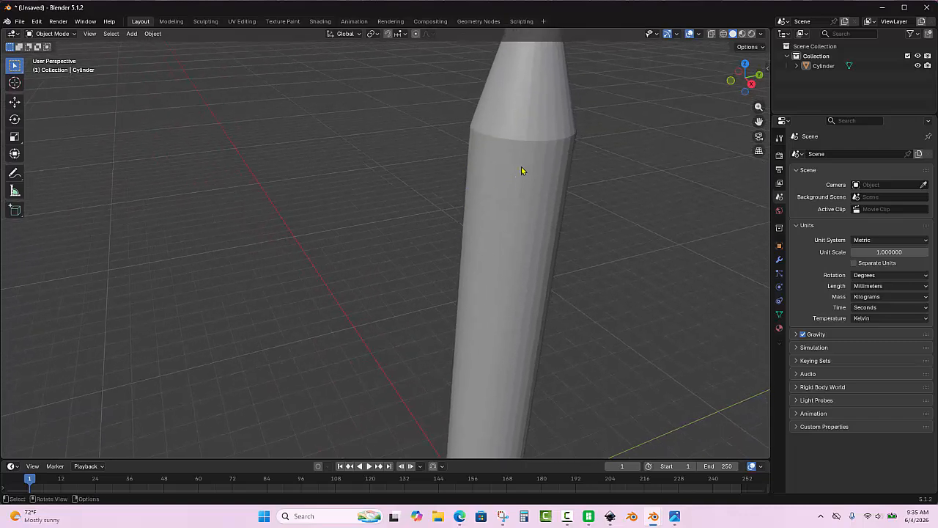
Try smoothing the pointed shaft with a Subdivision Surface modifier and undo it.
click(527, 169)
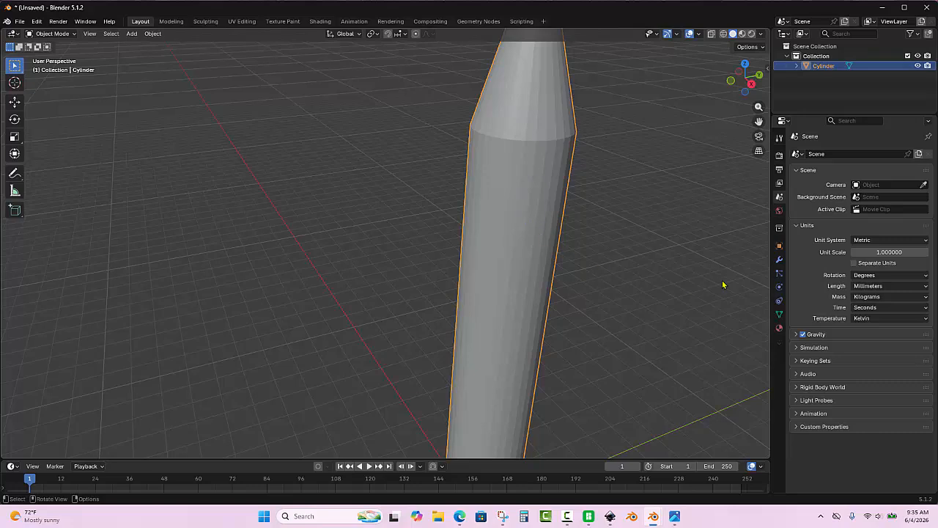
click(780, 261)
click(864, 156)
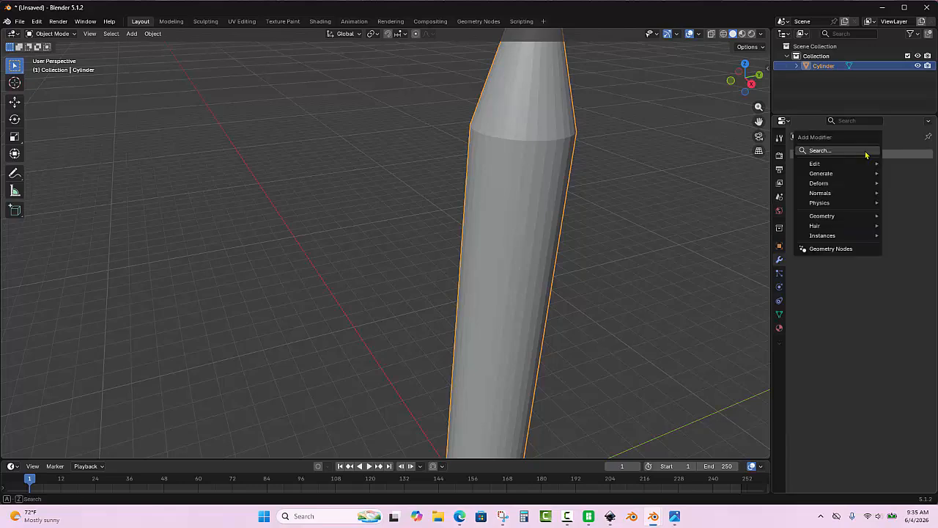
mouse_move(842, 173)
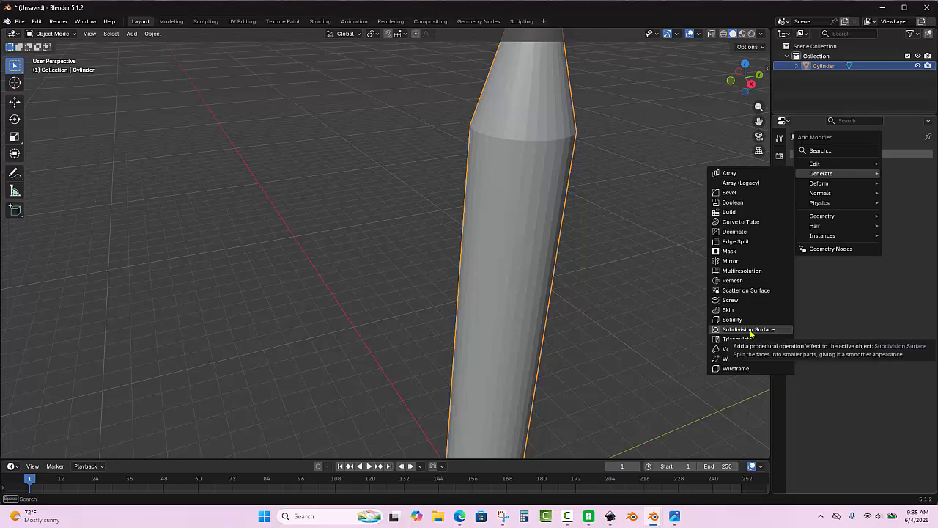
click(750, 333)
scroll(497, 333, down, 4)
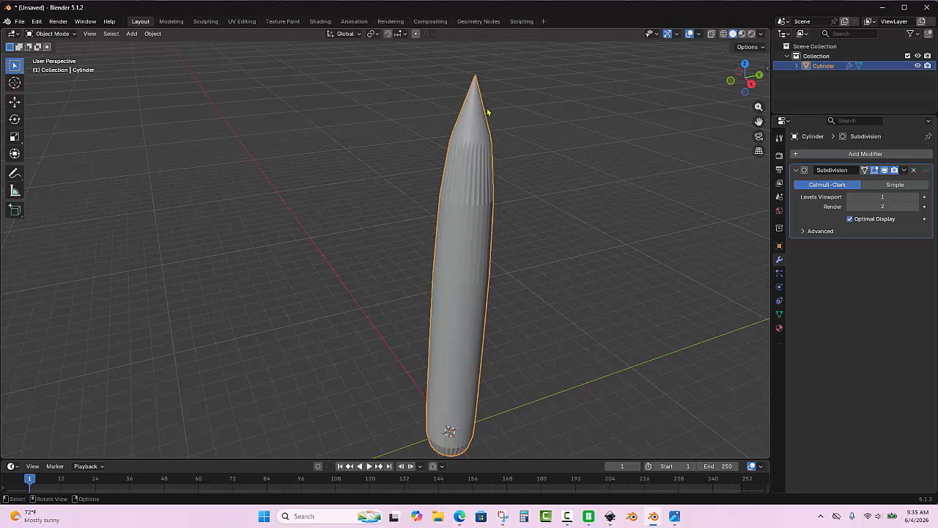
key(ctrl+z)
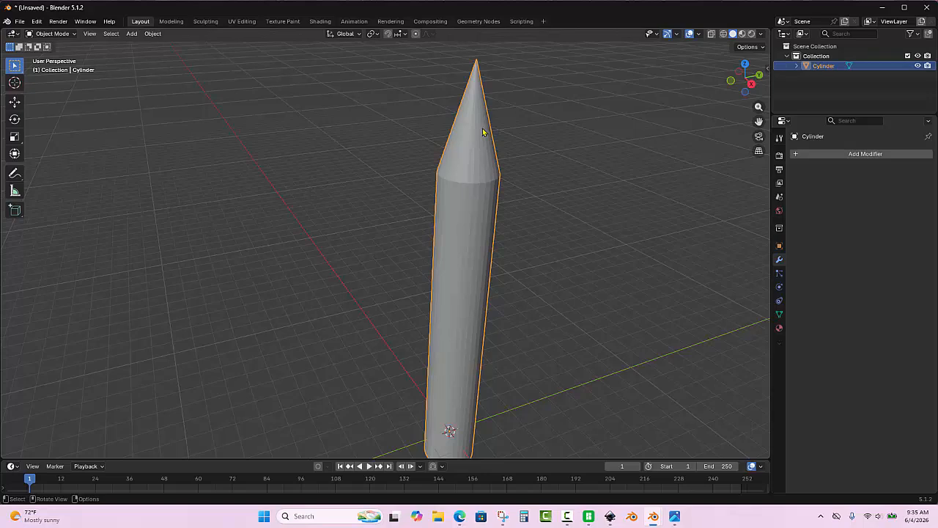
In Edit Mode, add a single loop cut around the upper shaft and slide it up to just below the cone's base.
scroll(482, 155, down, 1)
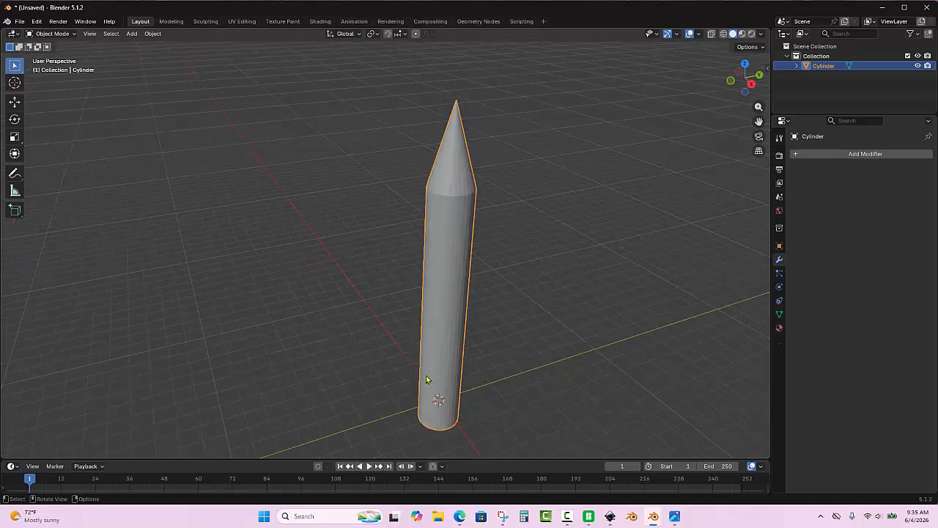
scroll(412, 225, up, 1)
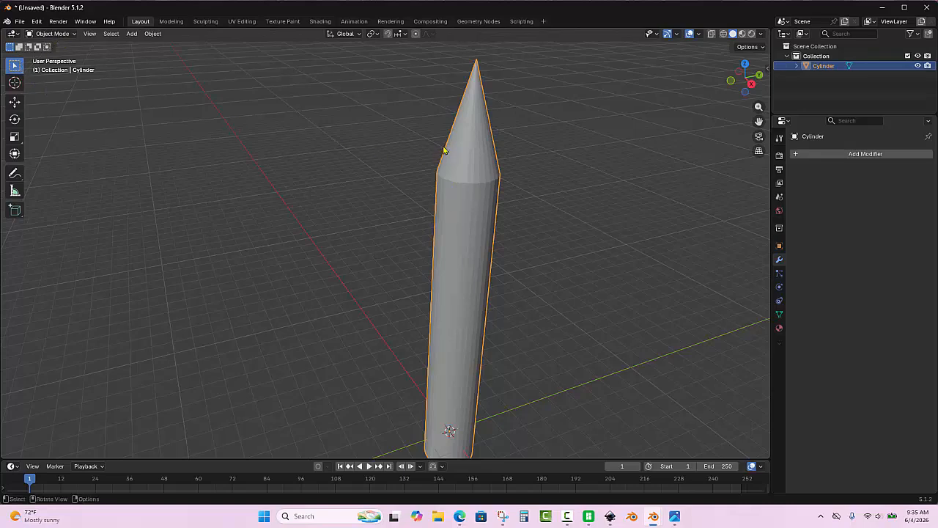
key(Tab)
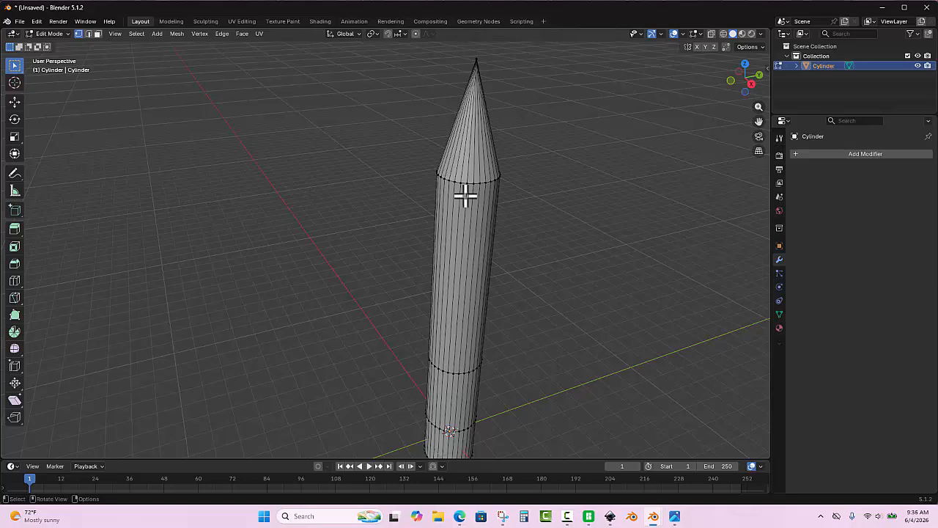
key(ctrl+r)
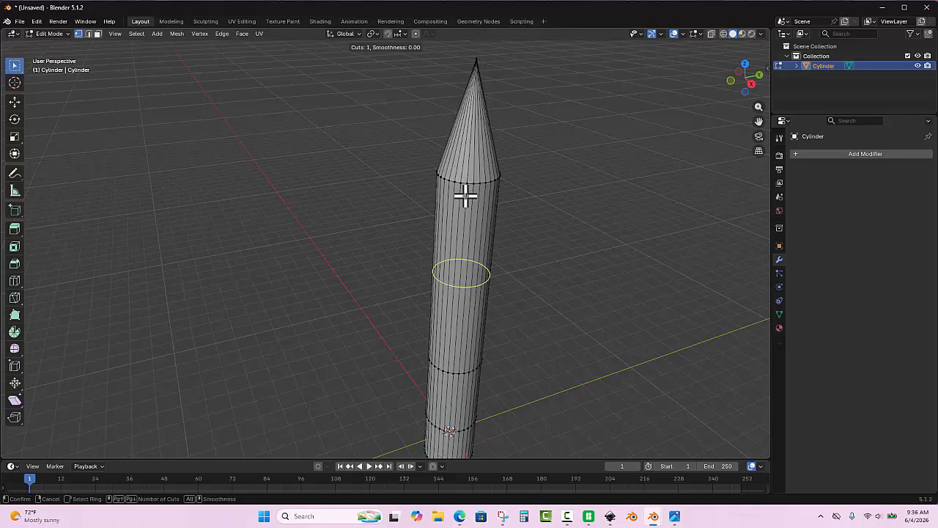
click(477, 260)
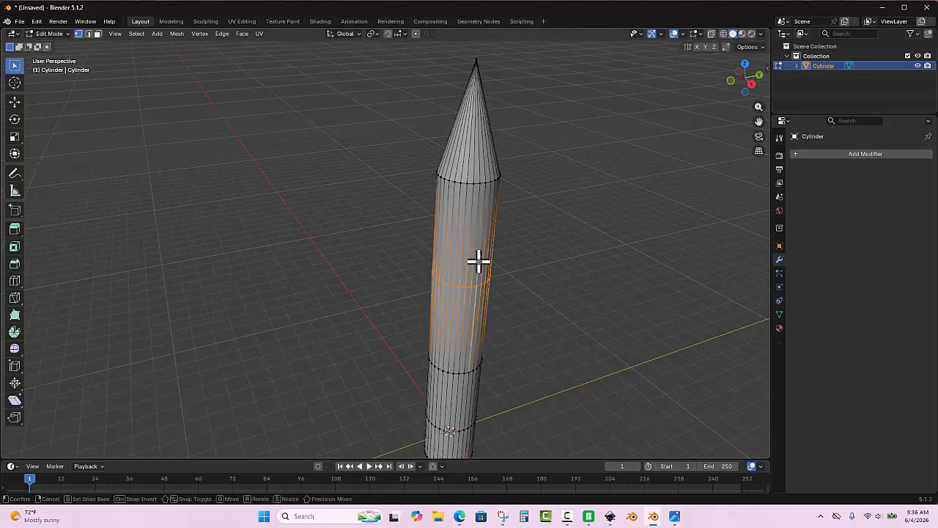
click(505, 172)
Add a single loop cut around the lowest shaft section and slide it down close to the bottom edge.
scroll(415, 254, down, 2)
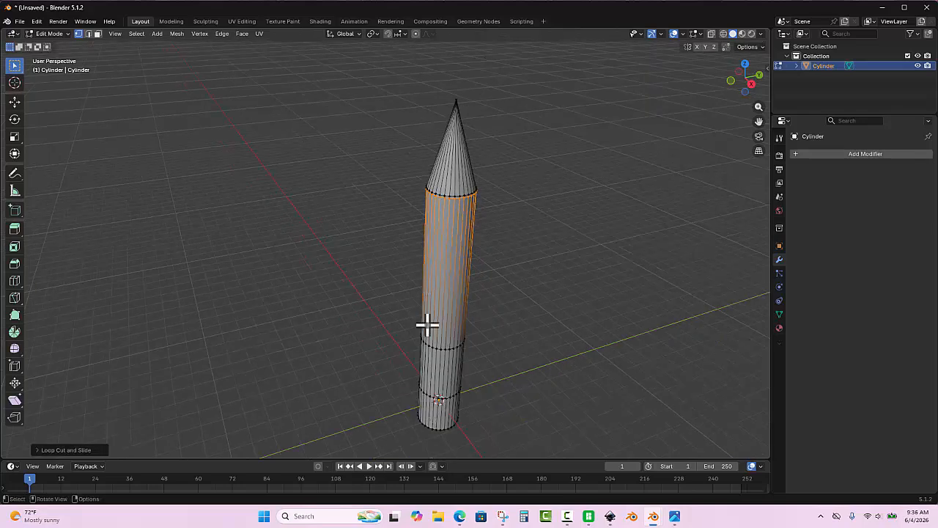
click(436, 417)
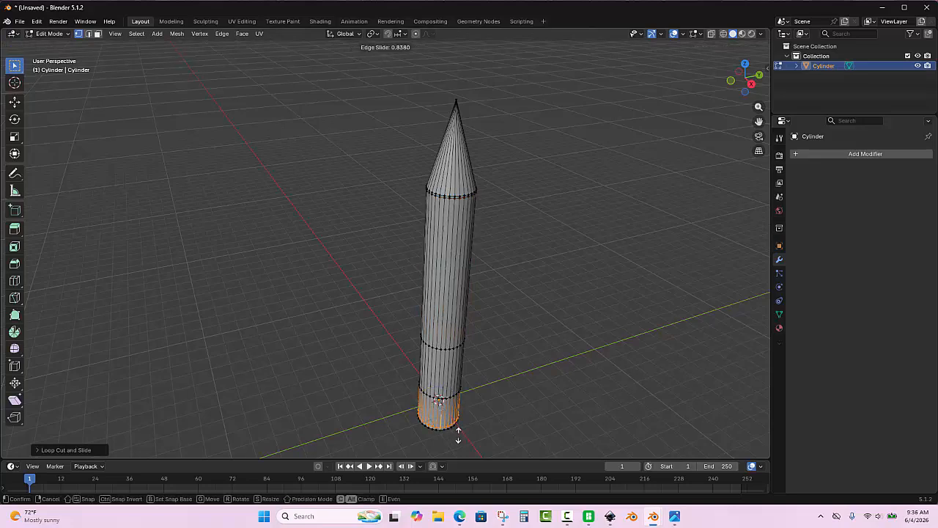
click(458, 434)
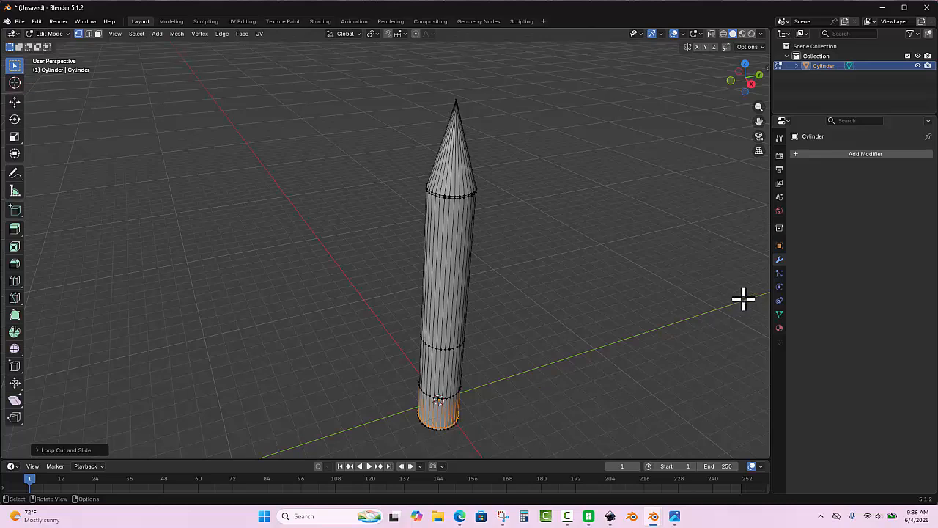
Add a Subdivision Surface modifier to the shaft, return to Object Mode and deselect the shaft.
click(864, 154)
mouse_move(862, 153)
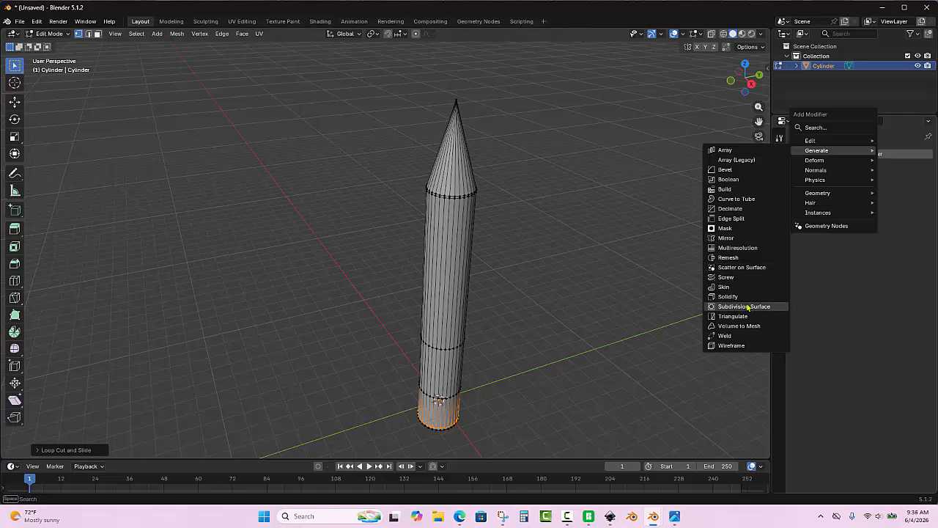
click(744, 305)
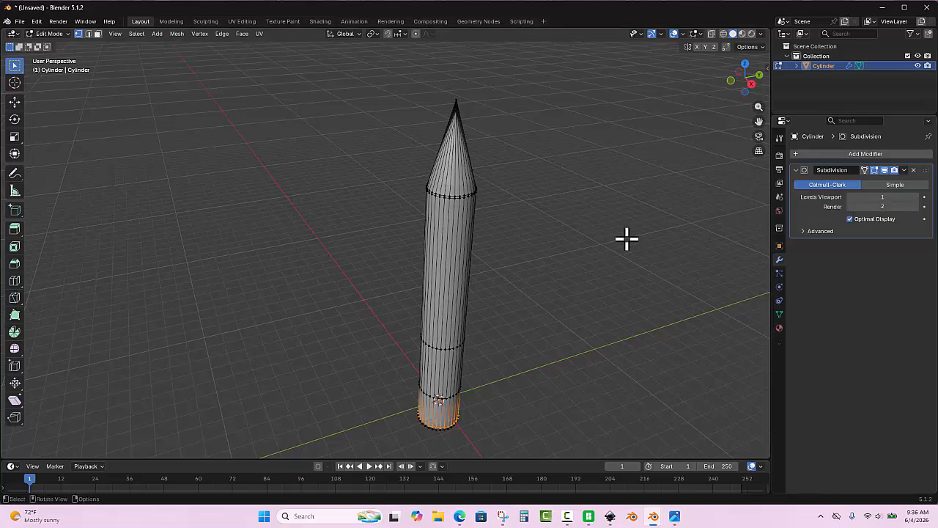
key(alt+a)
key(Tab)
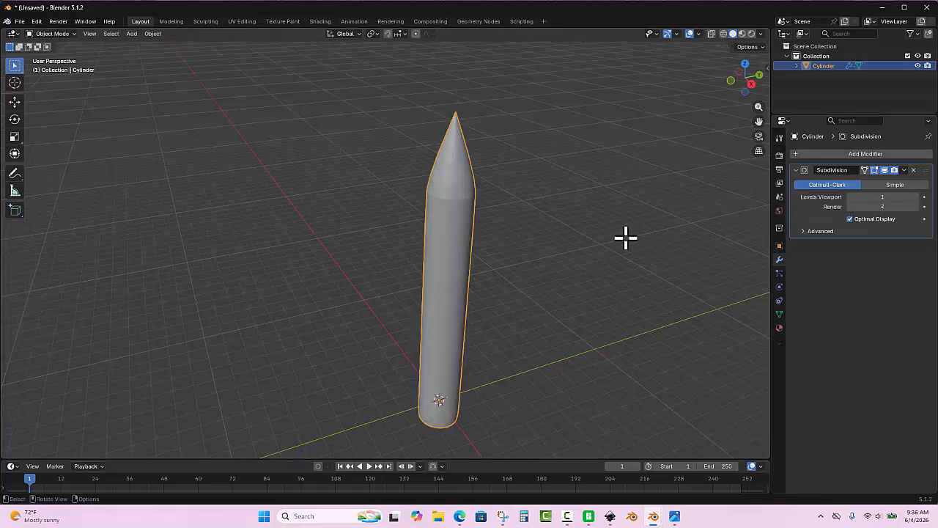
click(528, 281)
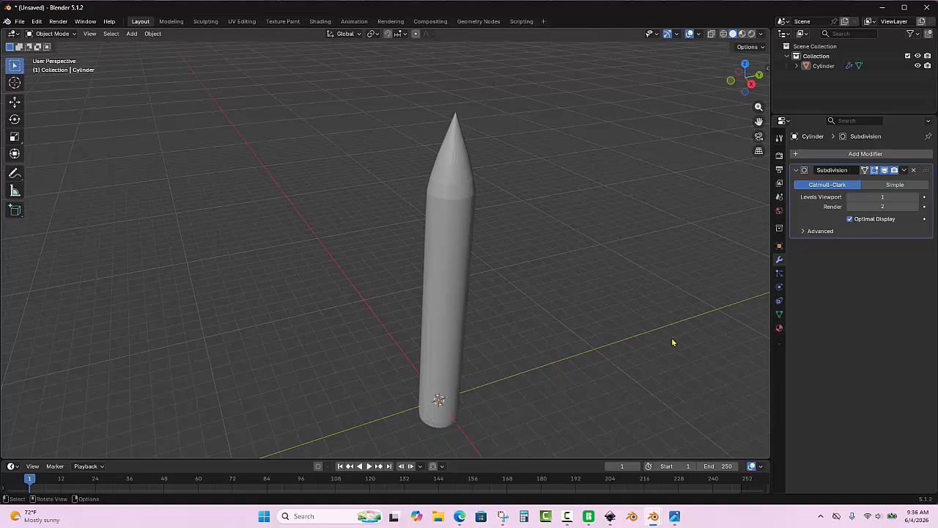
Set the Subdivision modifier's viewport level to 2.
click(882, 198)
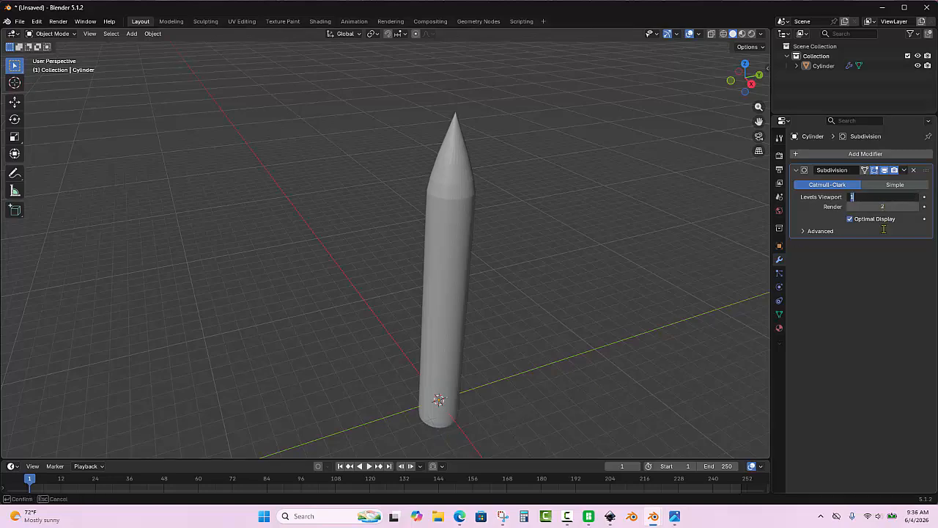
text(2)
key(Return)
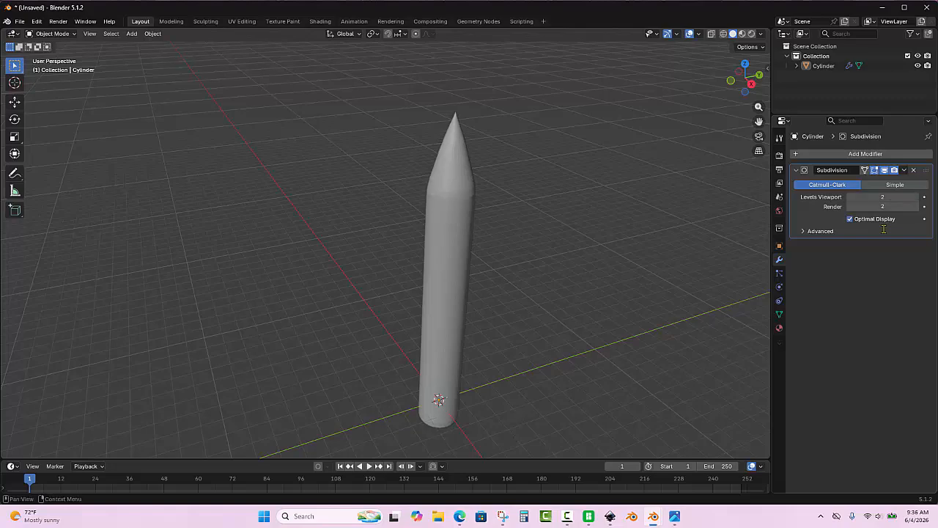
Export the smoothed shaft as an STL file named Stake to the Desktop.
scroll(528, 209, down, 2)
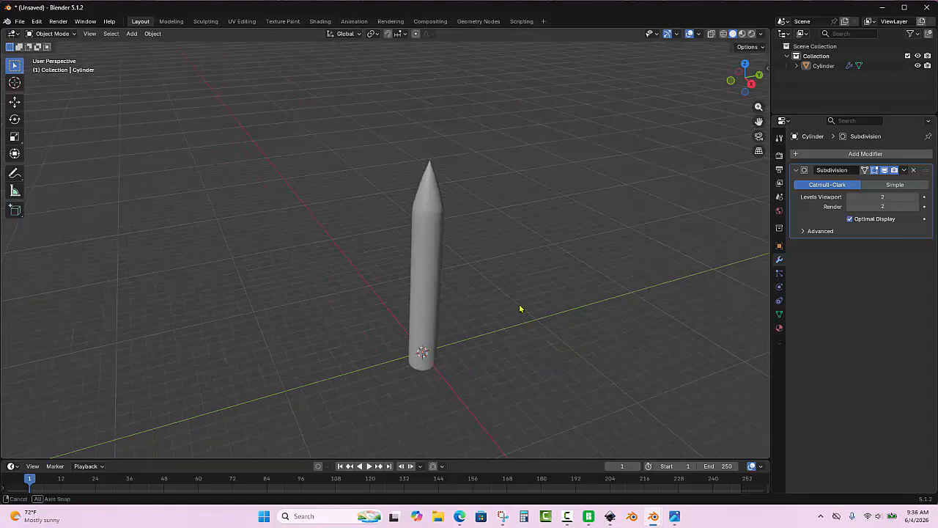
mouse_move(521, 309)
middle_down()
mouse_move(530, 253)
mouse_move(490, 253)
mouse_move(433, 299)
mouse_move(509, 285)
mouse_move(500, 335)
mouse_move(495, 306)
middle_up()
click(20, 21)
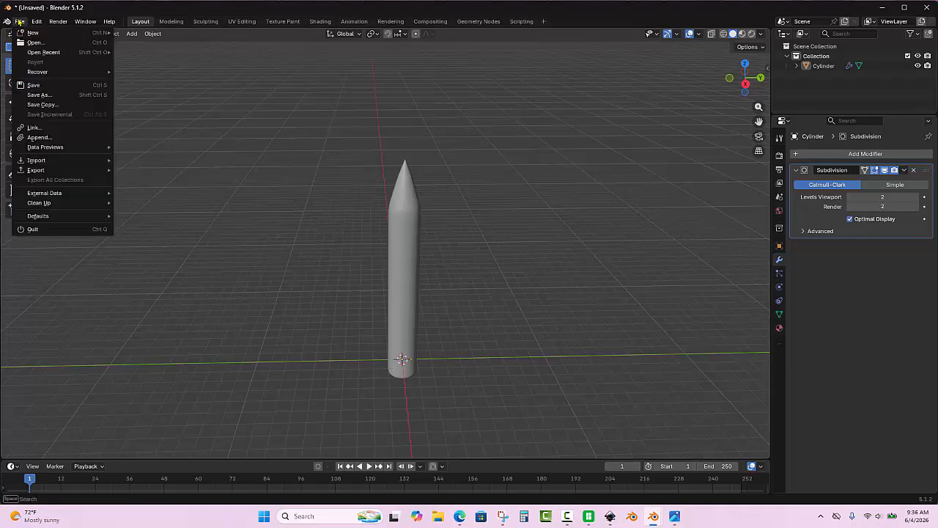
mouse_move(80, 173)
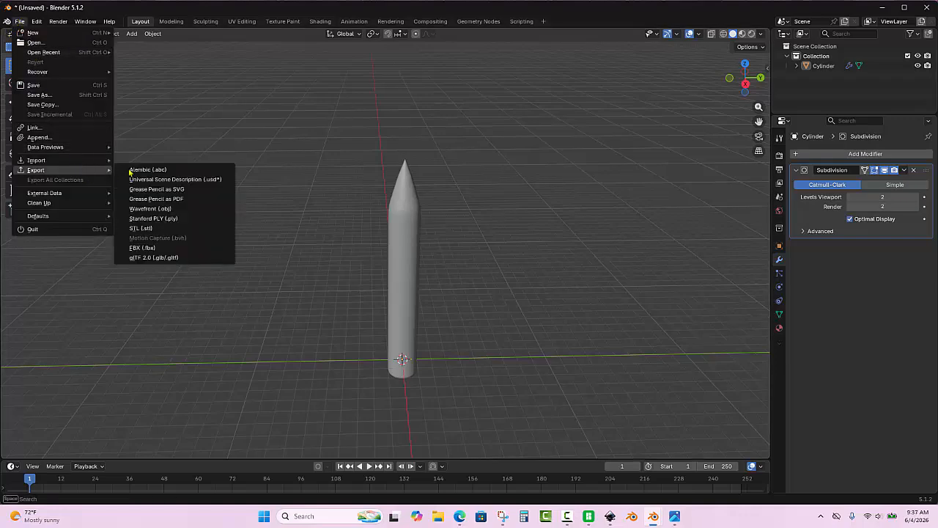
click(162, 233)
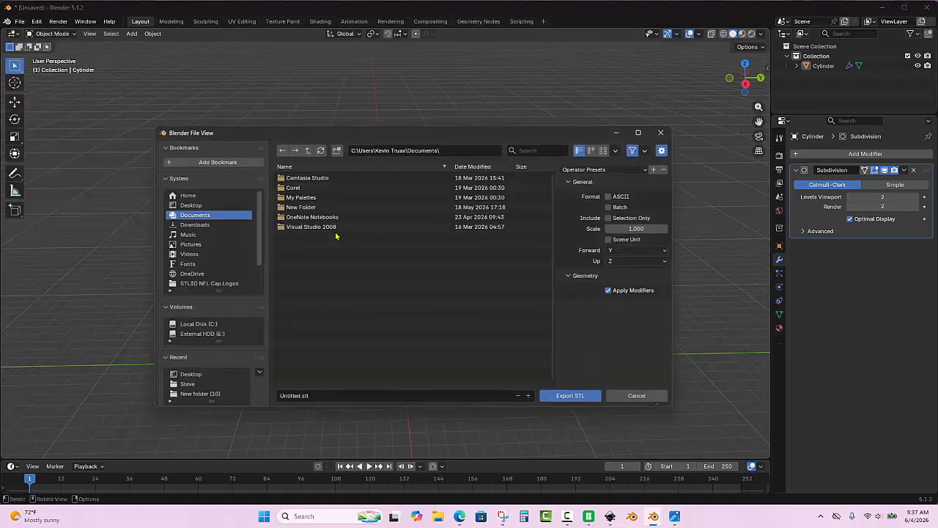
click(193, 205)
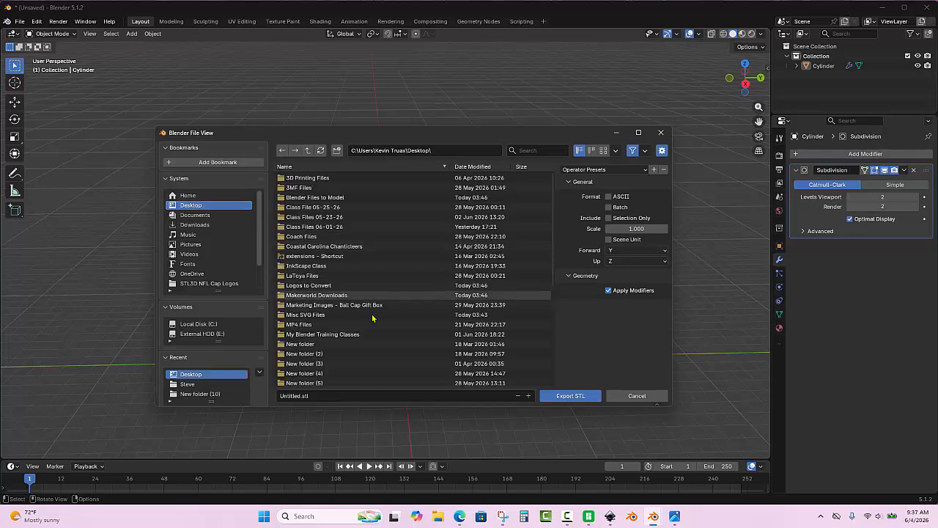
click(343, 395)
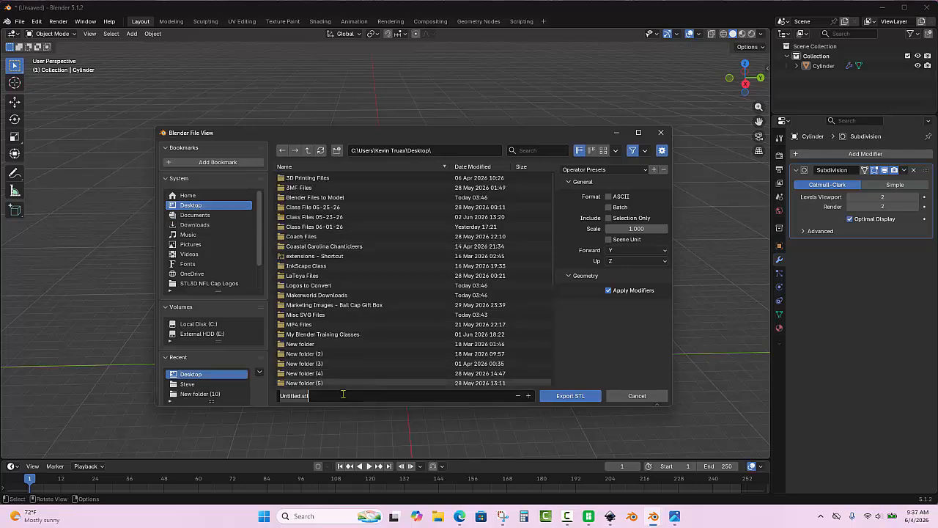
text(Stake)
click(585, 396)
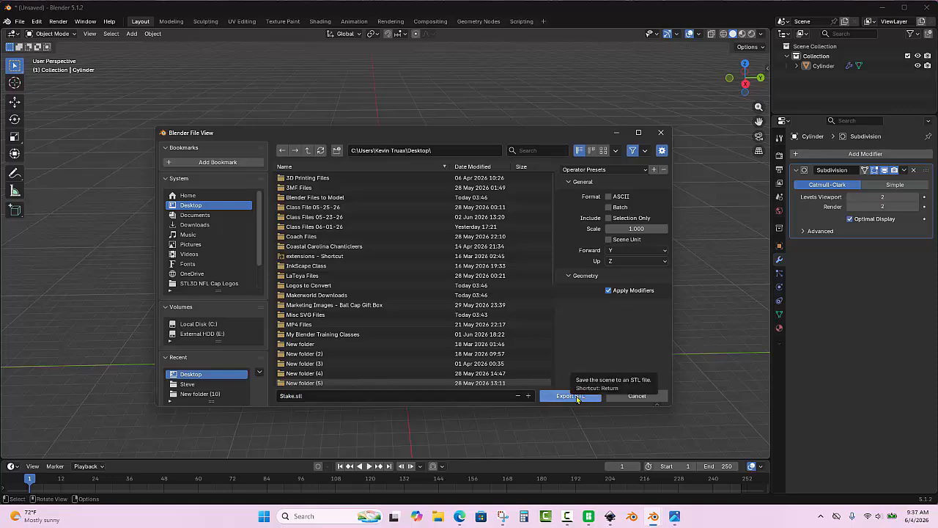
click(584, 397)
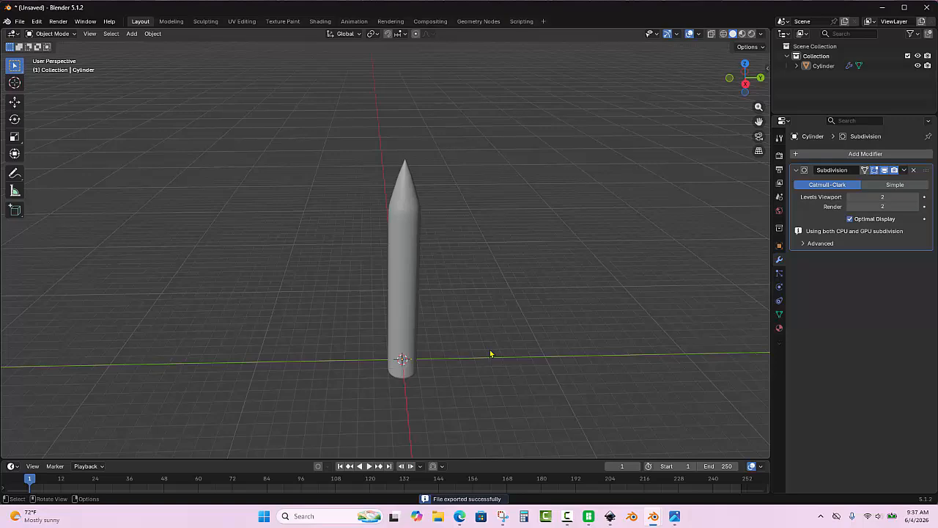
Switch to Bambu Studio and start a new, empty project.
click(587, 516)
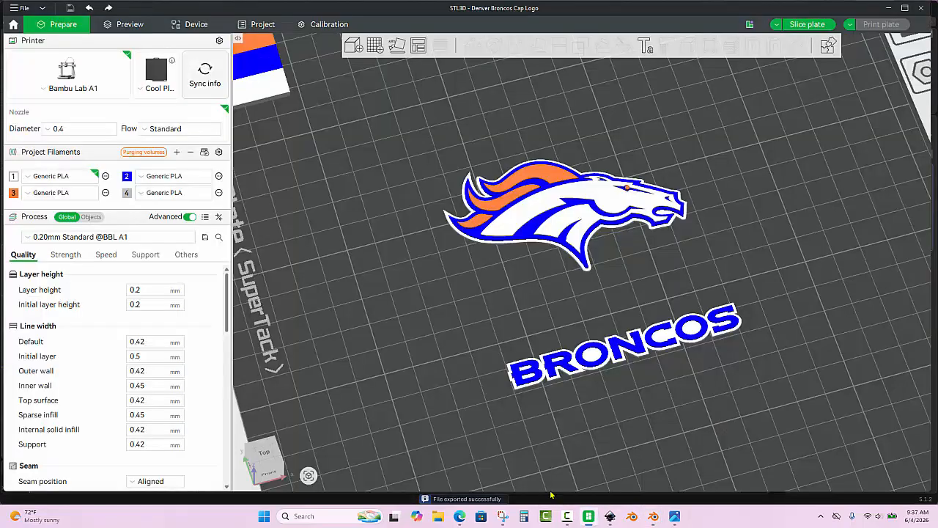
click(21, 8)
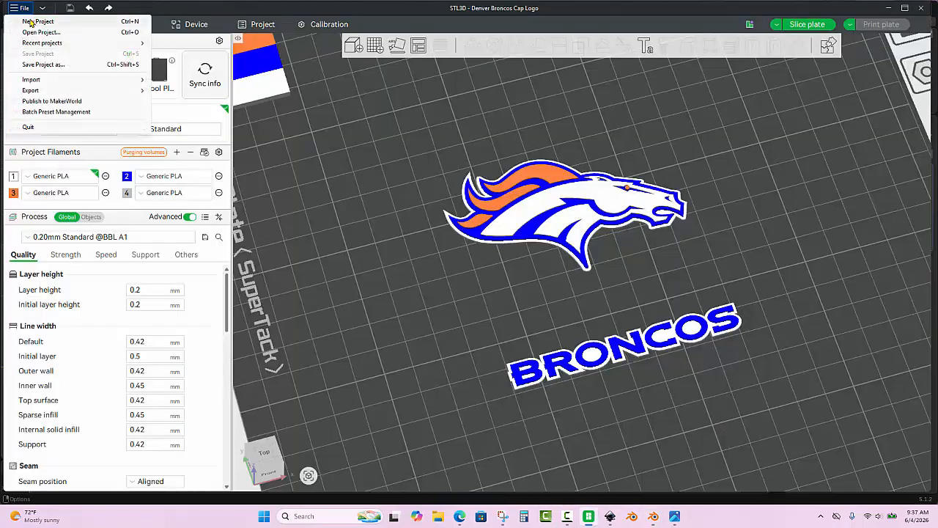
click(35, 21)
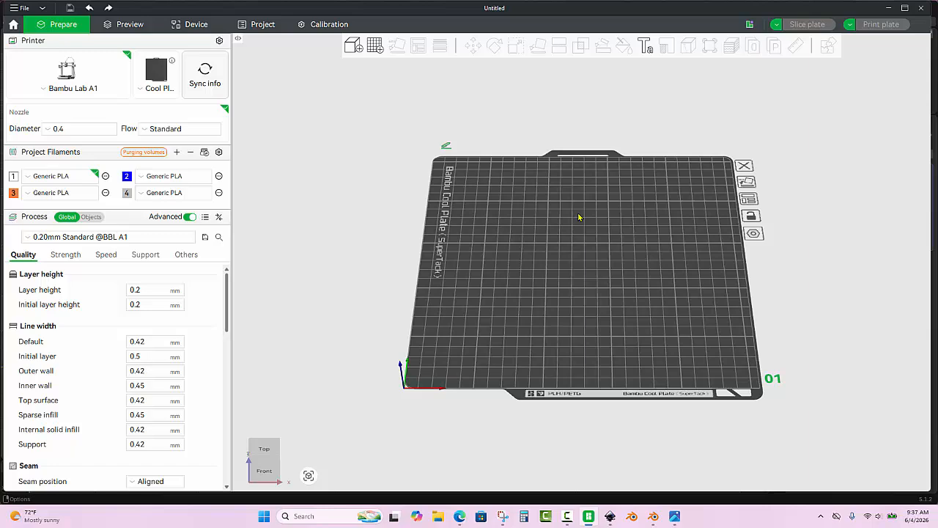
Import Stake.stl from the Desktop onto the build plate.
key(ctrl+i)
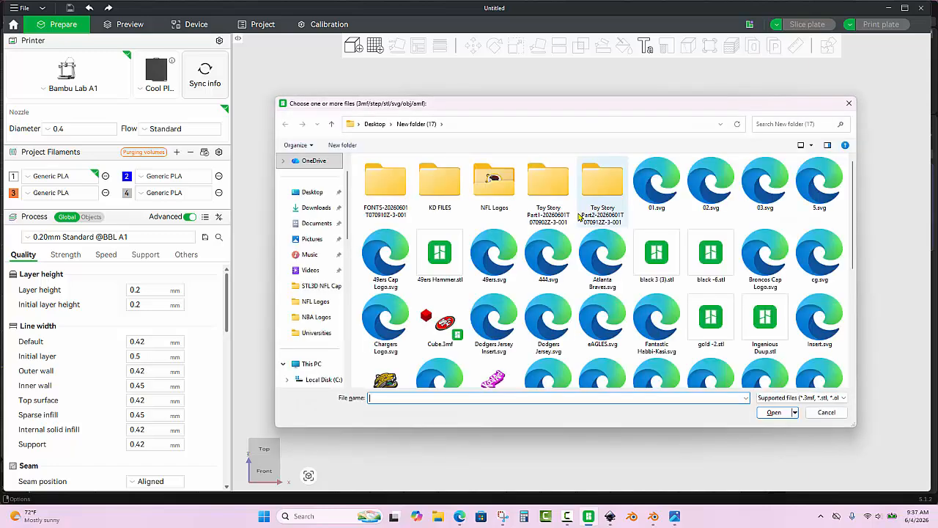
click(312, 193)
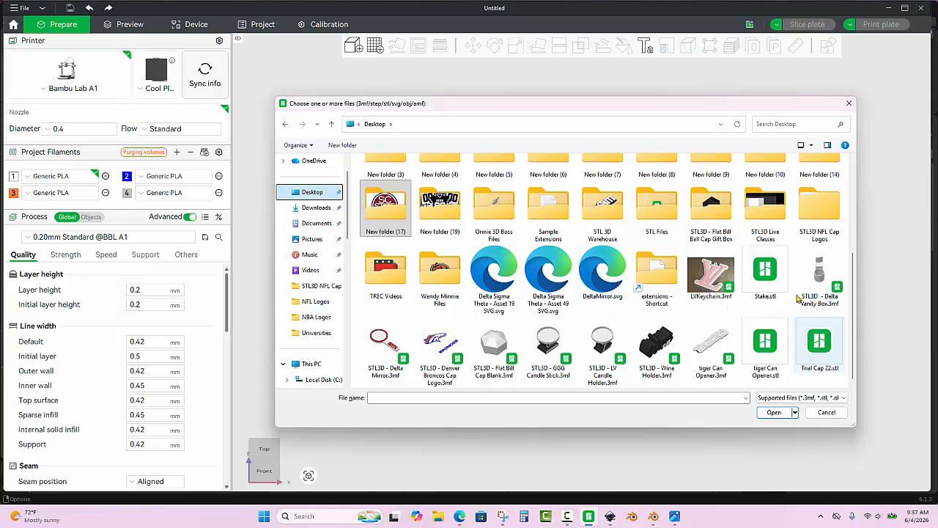
click(766, 285)
double_click(767, 287)
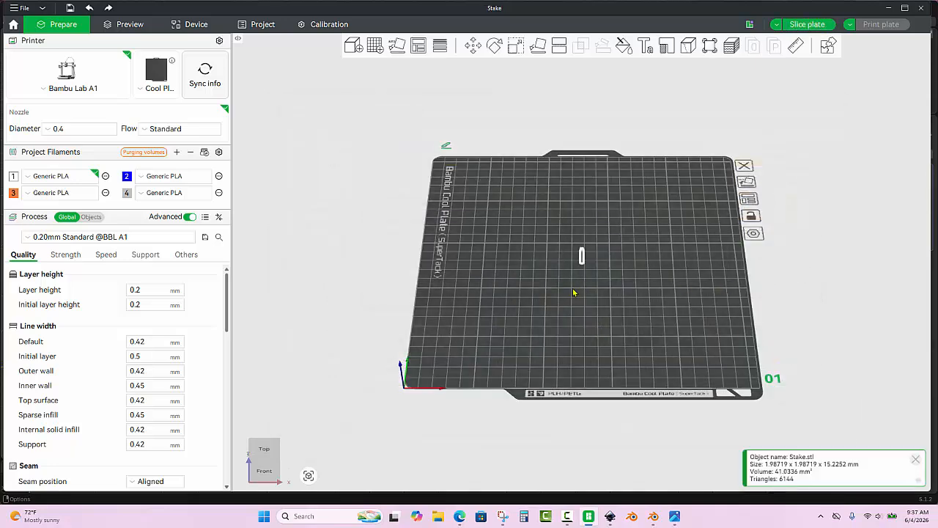
Scale the stake uniformly so its X size is 25 mm, and deselect it.
scroll(576, 279, up, 4)
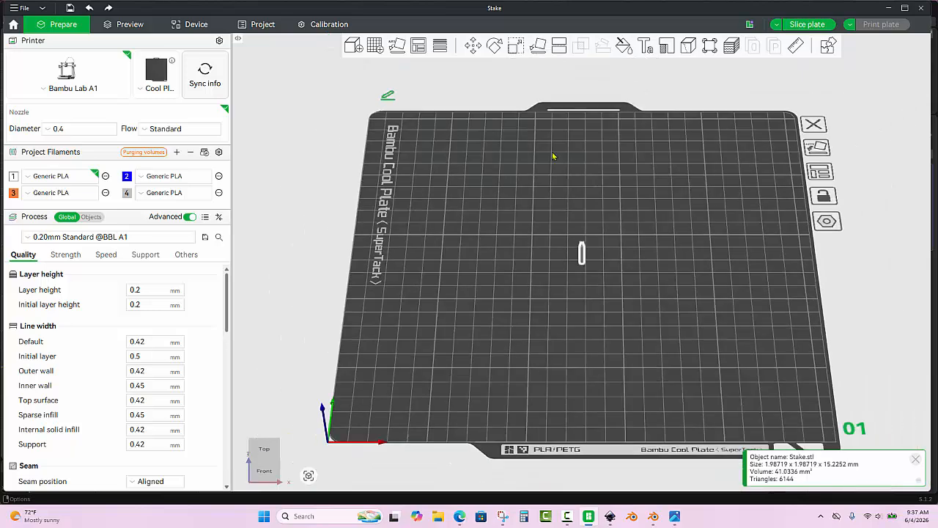
click(516, 46)
click(613, 94)
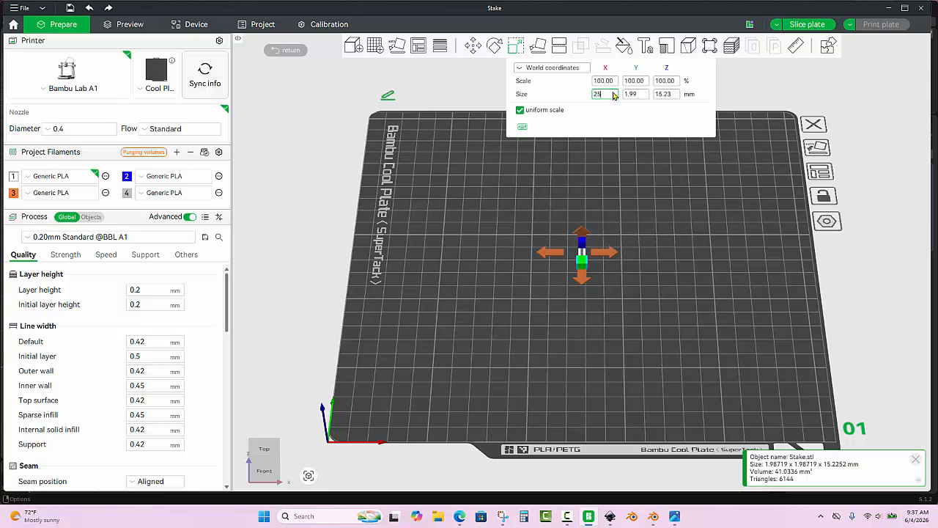
key(Tab)
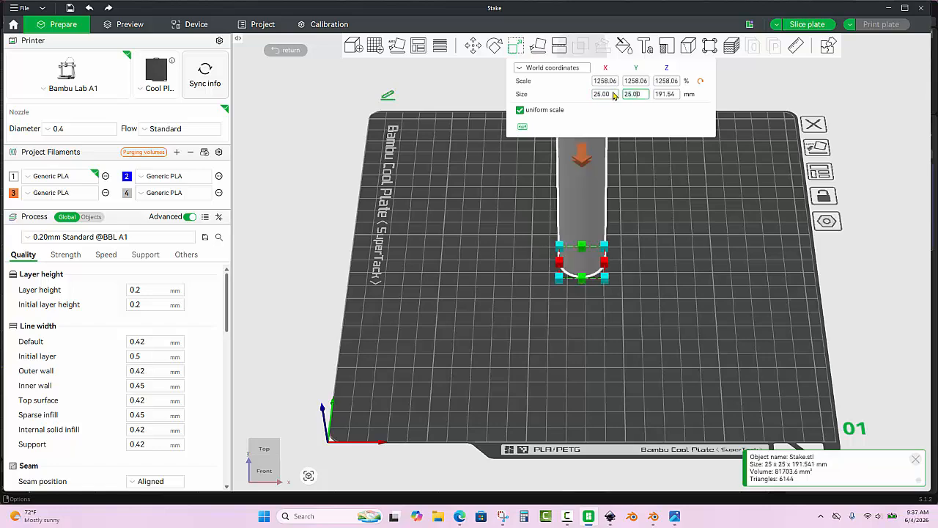
click(461, 187)
Examine the stake's bottom edge from below and its full height above the plate.
scroll(463, 236, down, 5)
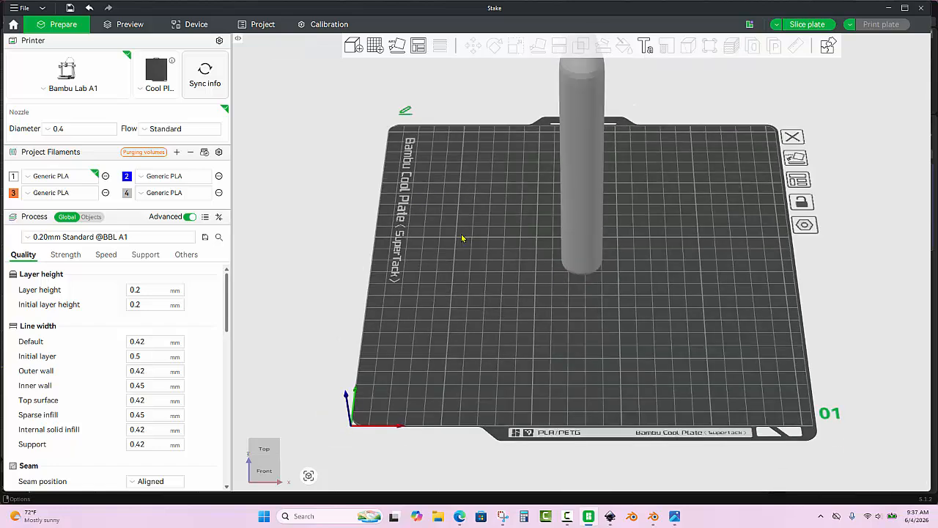
mouse_move(527, 265)
mouse_down()
mouse_move(535, 237)
mouse_move(540, 266)
mouse_up()
scroll(584, 310, up, 5)
drag(595, 338, 604, 320)
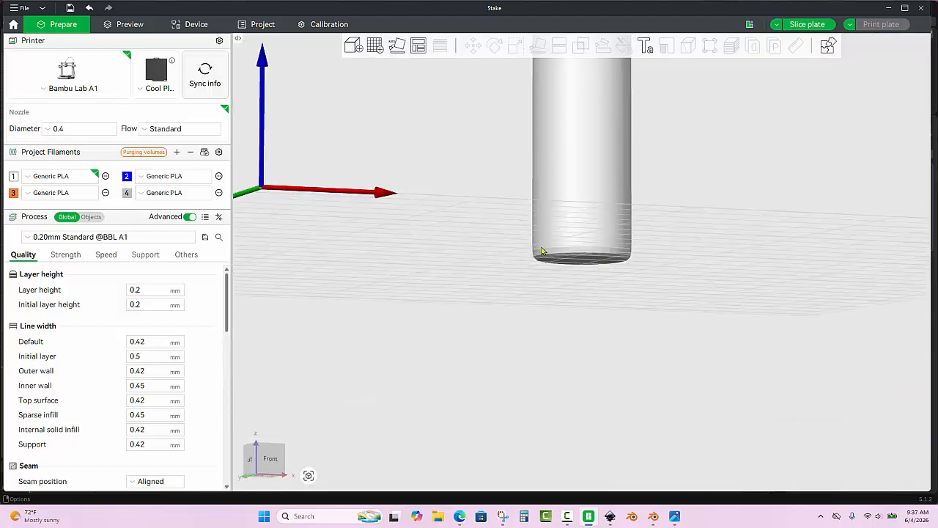
scroll(557, 301, down, 3)
drag(520, 212, 555, 321)
scroll(505, 232, down, 4)
Cut the stake into parts with a horizontal plane about 9.8 mm above its base, and delete the bottom part.
click(546, 305)
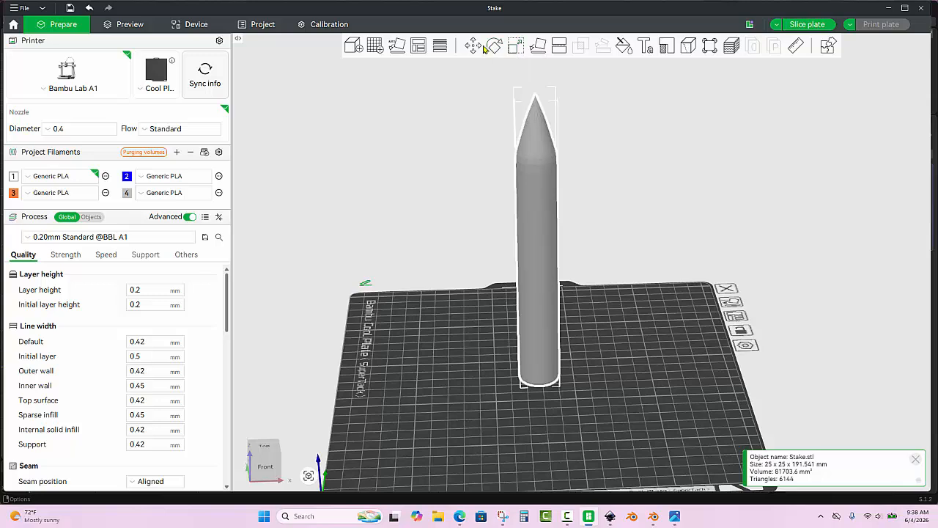
click(556, 47)
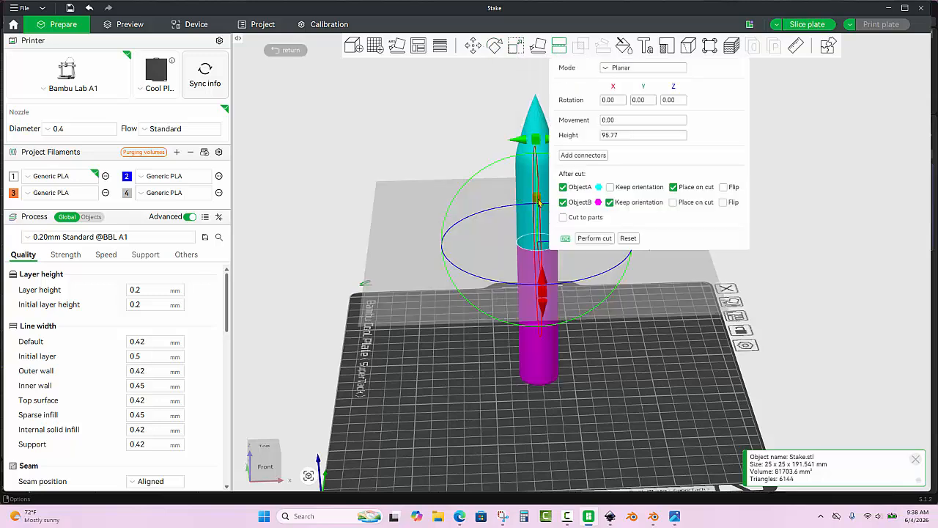
drag(545, 271, 544, 369)
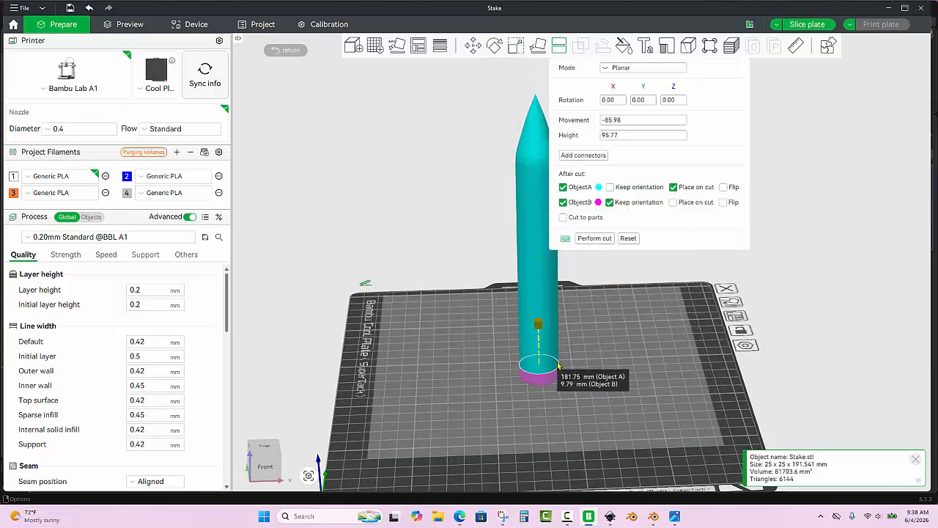
click(563, 217)
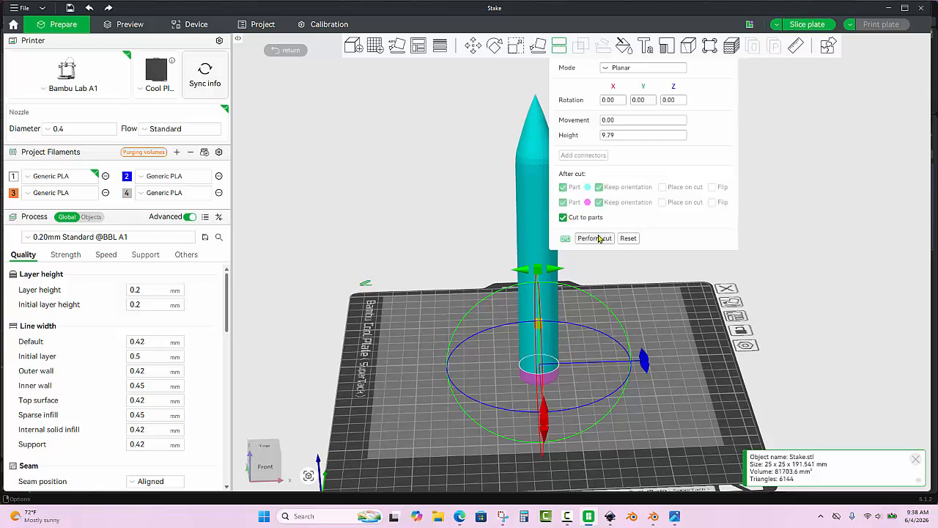
click(595, 239)
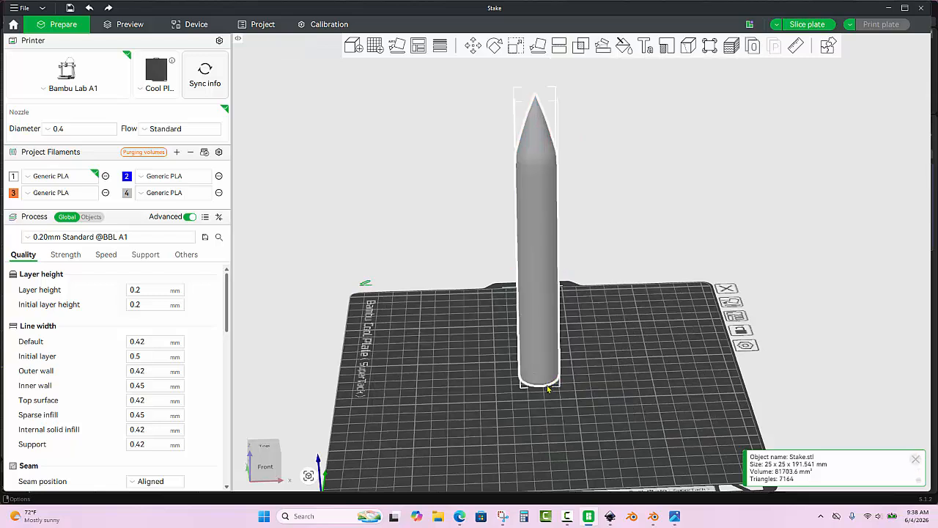
click(546, 381)
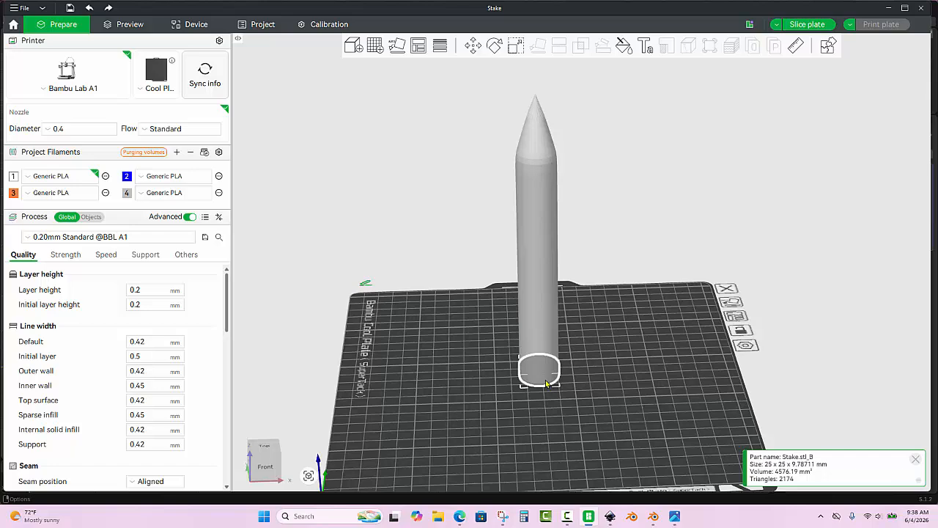
key(Delete)
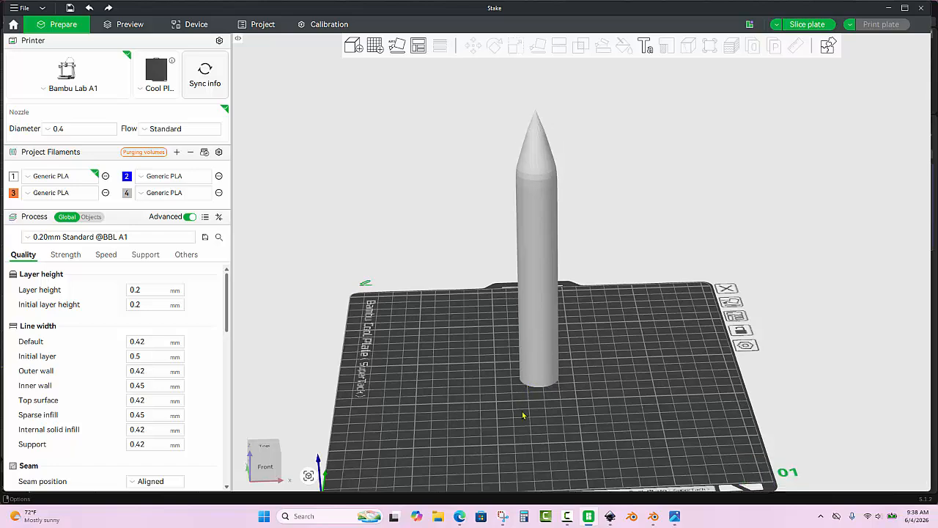
Examine the trimmed stake's cut base from below and its overall shape on the plate.
scroll(523, 443, up, 2)
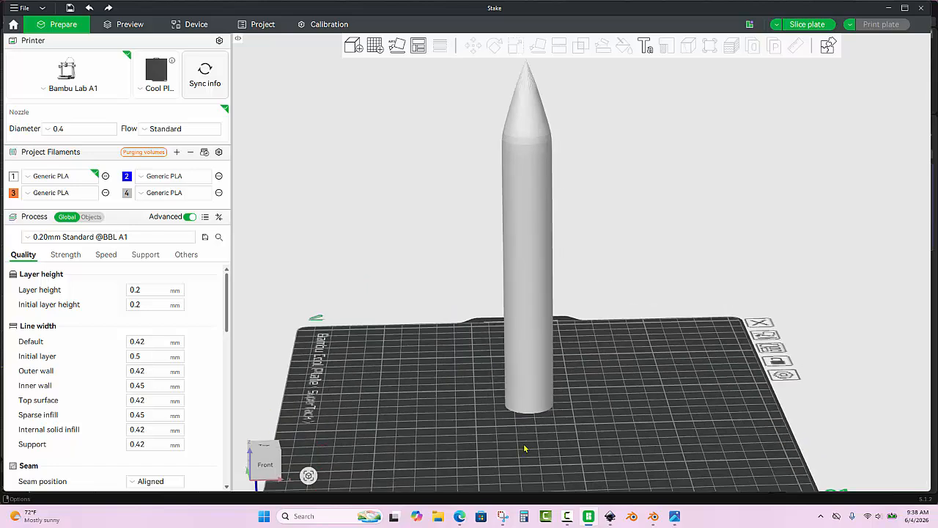
scroll(530, 409, up, 2)
drag(526, 405, 531, 377)
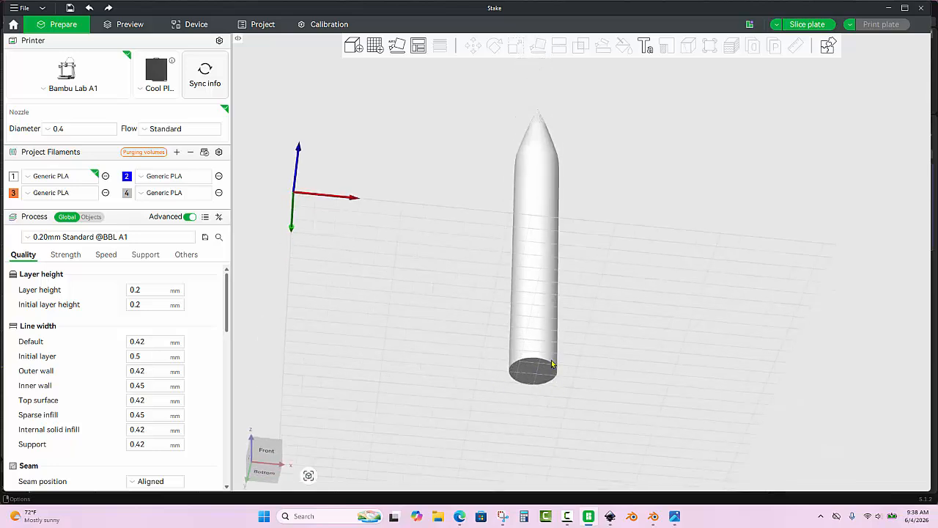
drag(606, 159, 597, 217)
scroll(583, 264, down, 3)
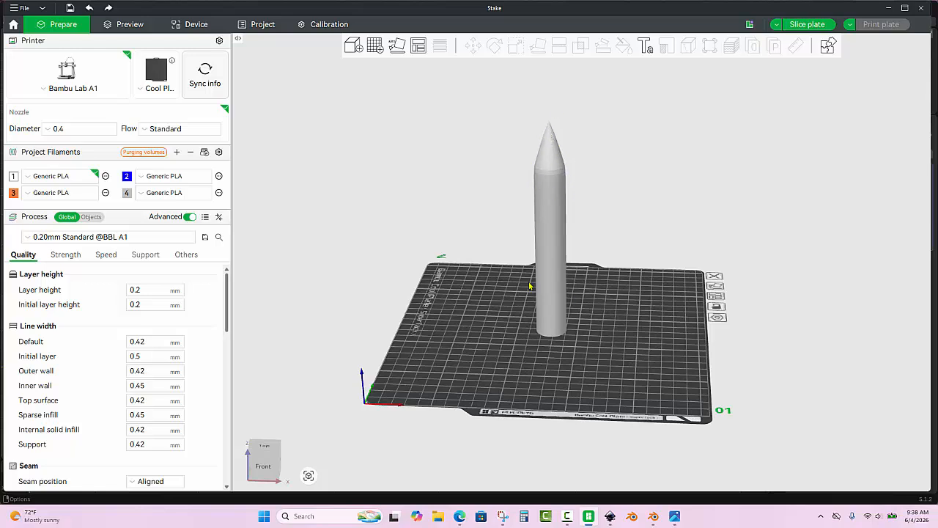
scroll(529, 288, down, 2)
drag(491, 332, 507, 358)
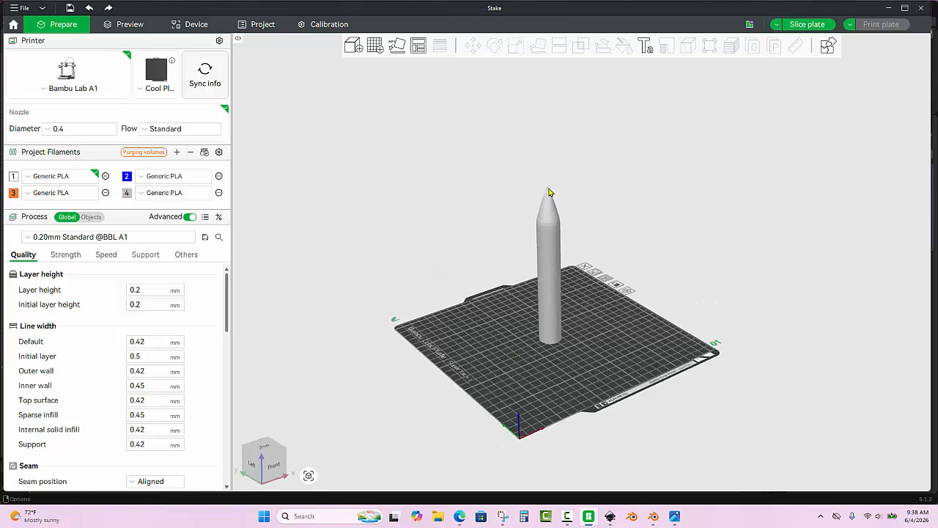
drag(594, 325, 559, 339)
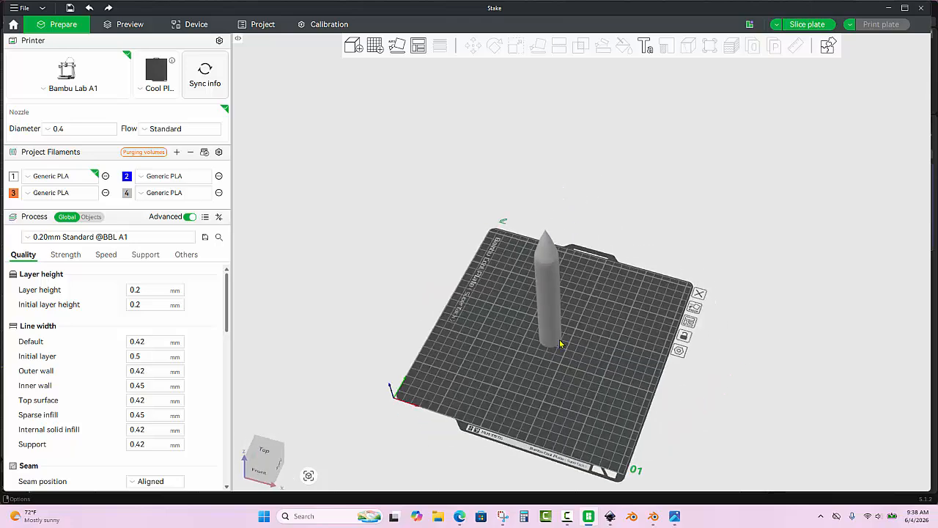
Slice the plate with the trimmed stake and review the sliced preview from several angles.
click(539, 300)
click(807, 25)
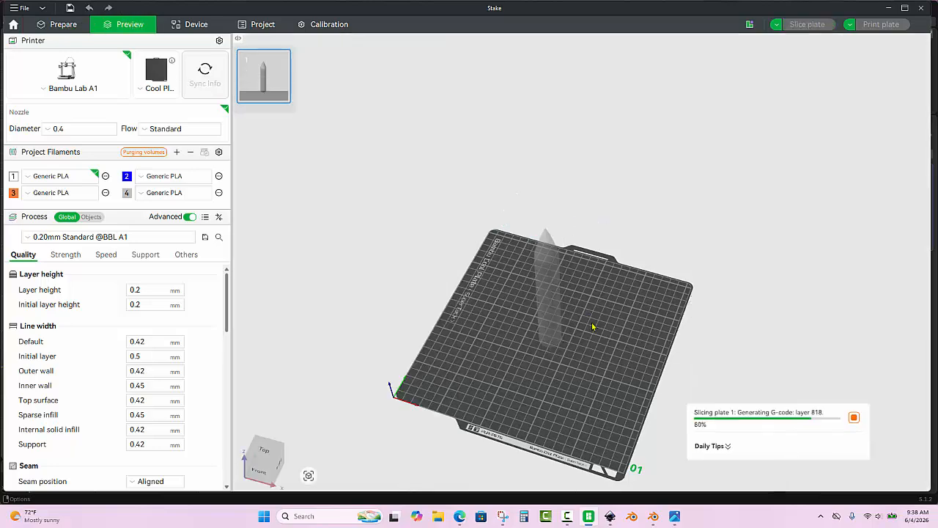
drag(591, 357, 610, 359)
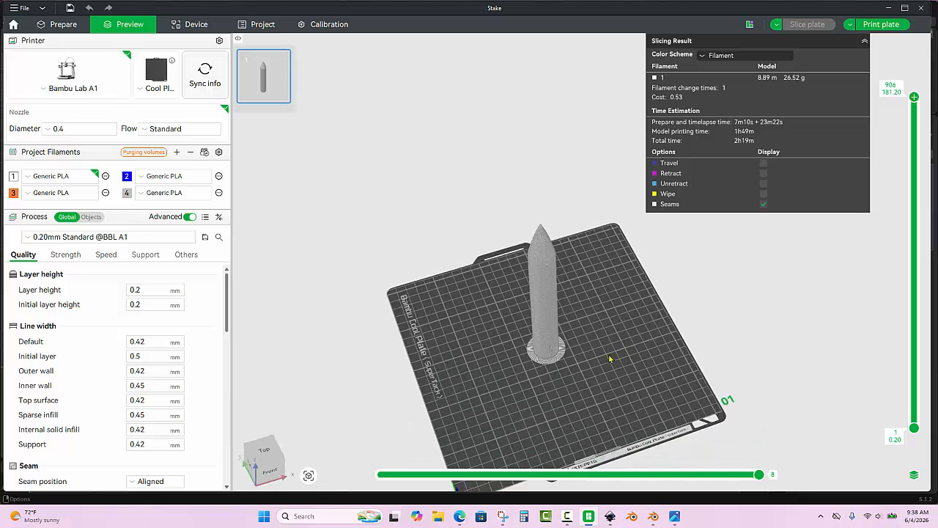
scroll(595, 374, up, 2)
right_drag(591, 365, 565, 284)
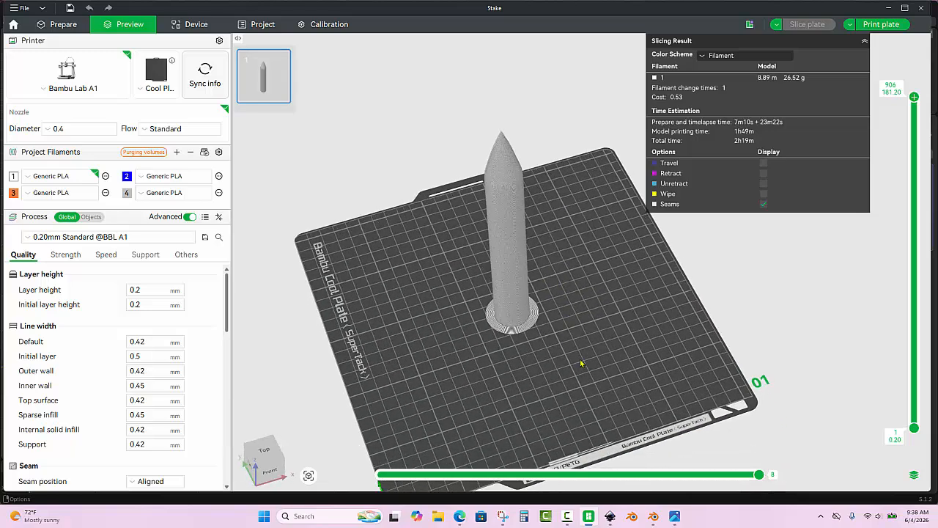
drag(581, 363, 570, 320)
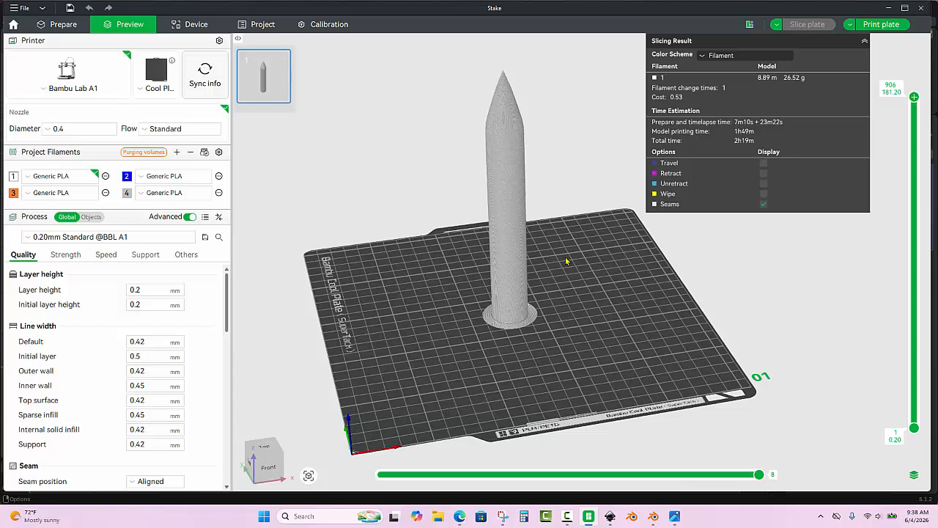
right_drag(566, 263, 590, 298)
drag(614, 367, 593, 323)
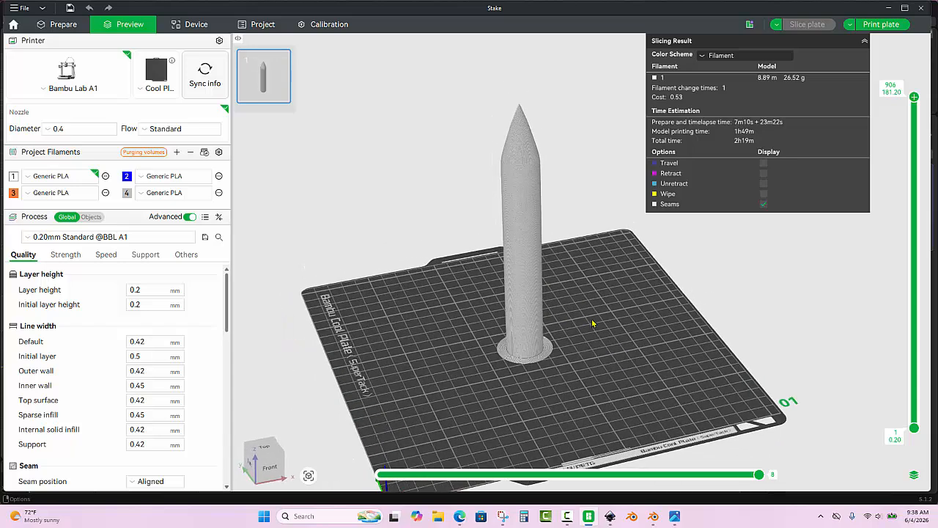